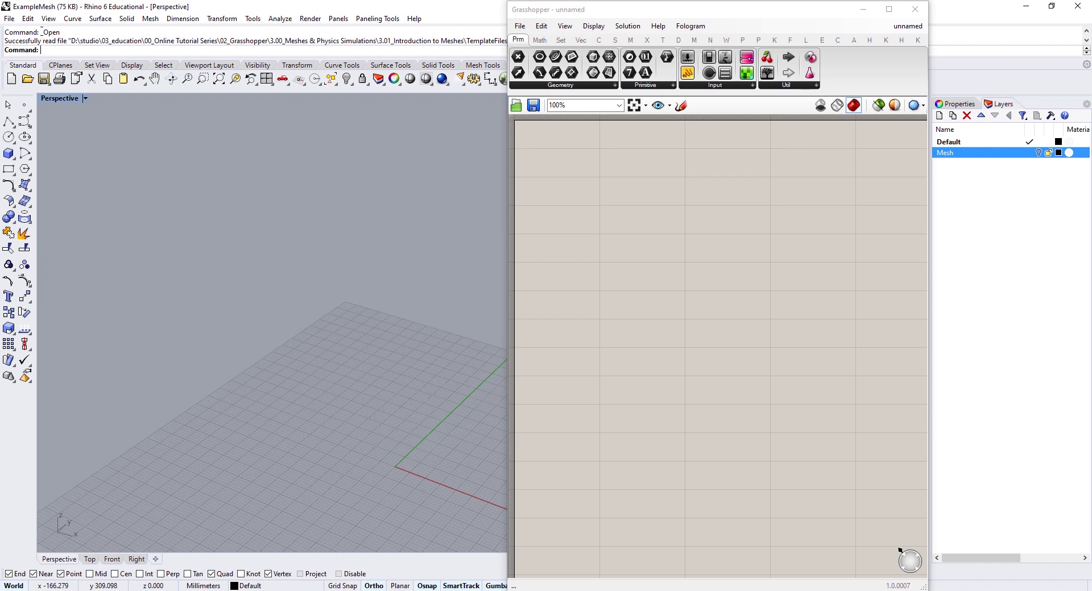
# Step: Toggle the Mesh layer's lightbulb on and back off so the cross-shaped mesh is hidden
pyautogui.click(1039, 153)
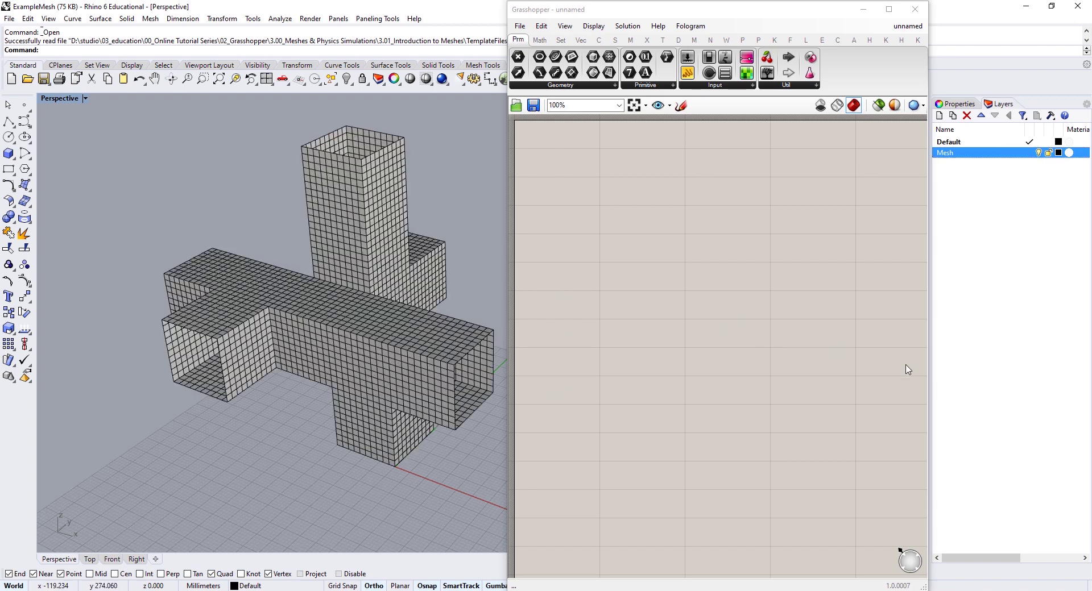
pyautogui.click(1039, 152)
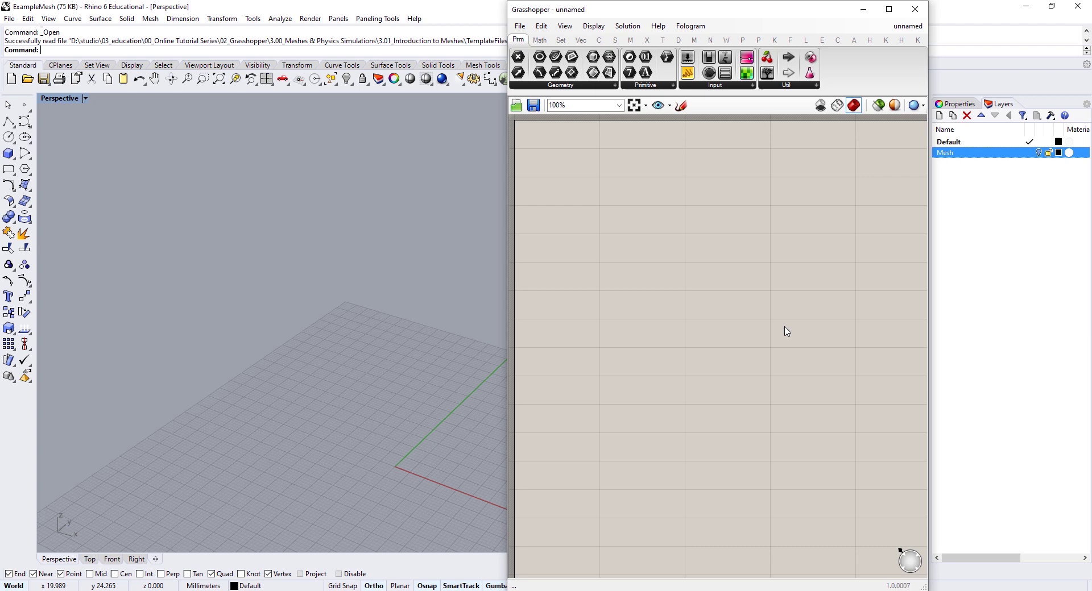
# Step: Place a Sphere component and zoom the Rhino view to its green sphere preview
pyautogui.doubleClick(667, 269)
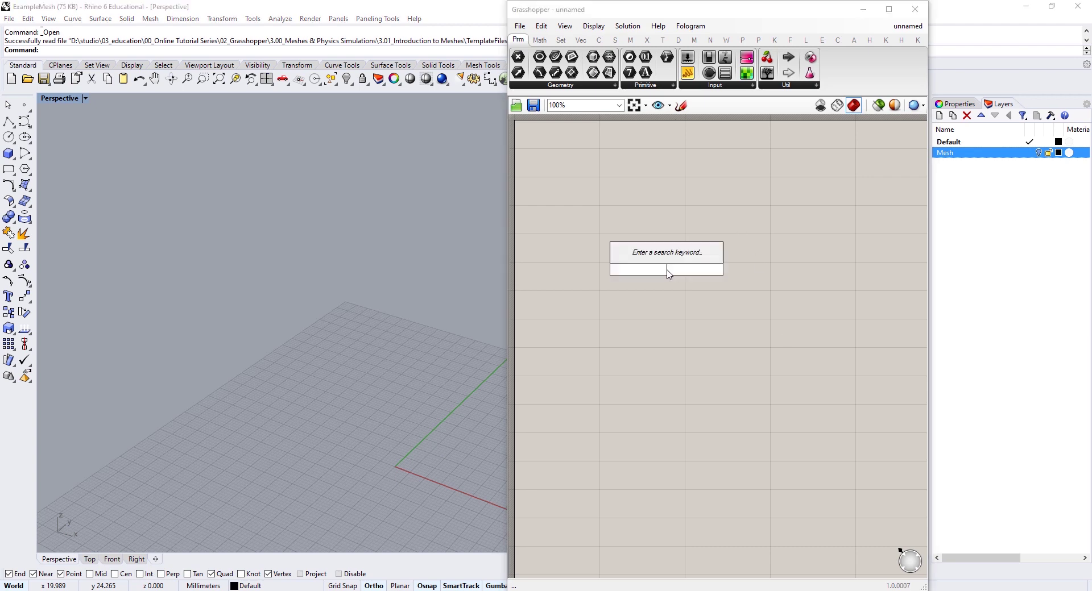
pyautogui.write('sphere')
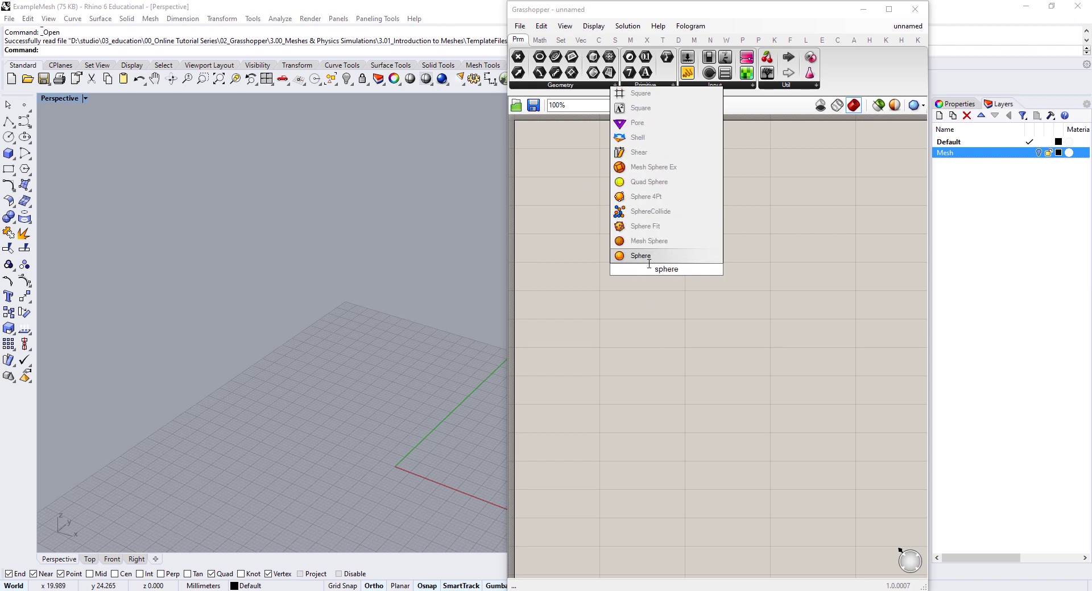
pyautogui.click(649, 259)
pyautogui.moveTo(664, 270); pyautogui.dragTo(650, 246)
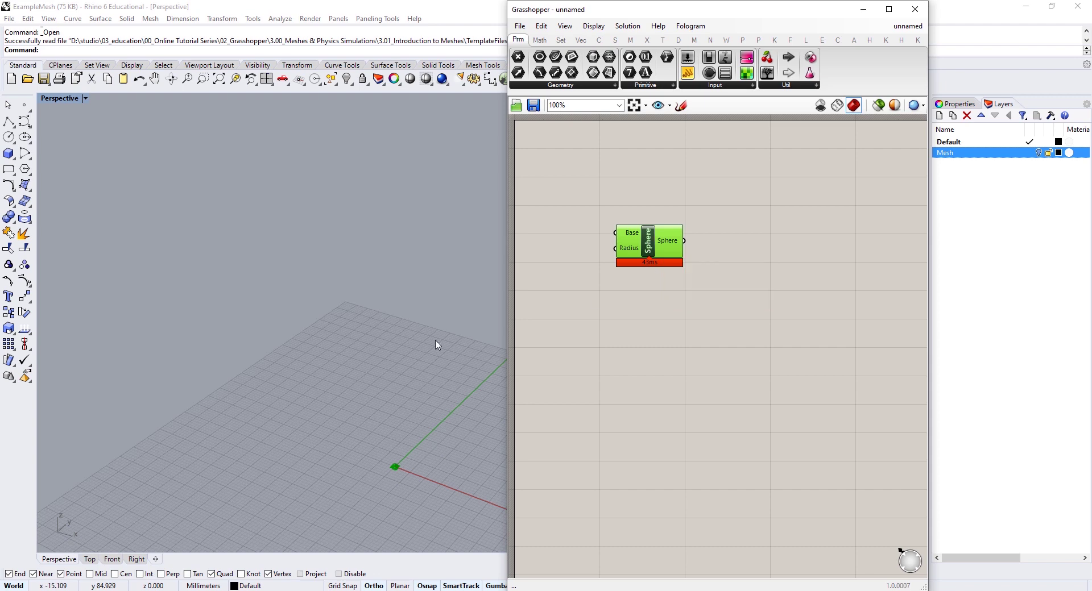
pyautogui.rightClick(774, 258)
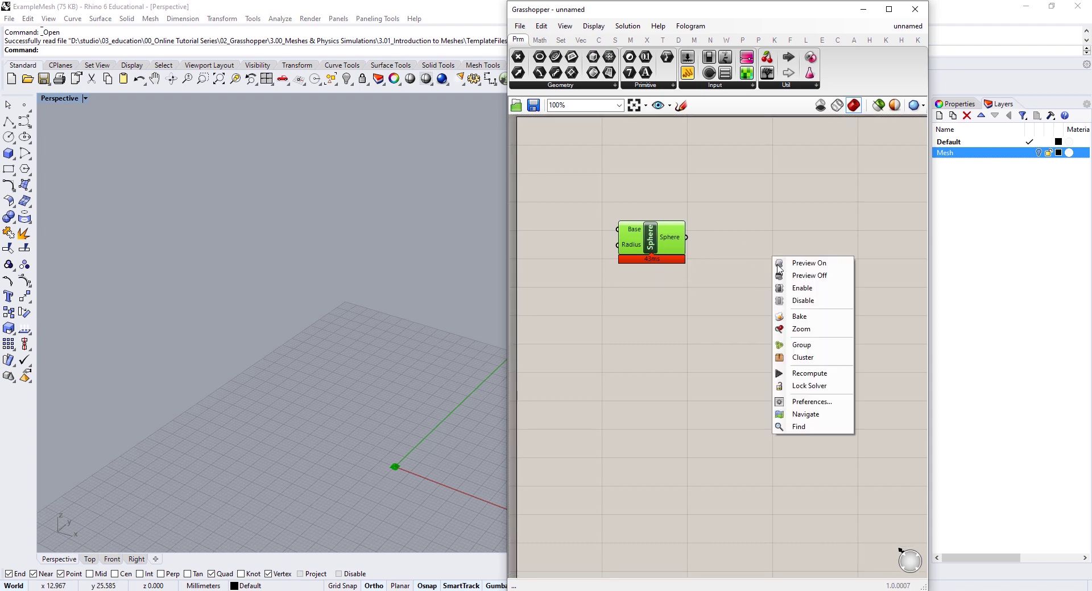
pyautogui.click(801, 329)
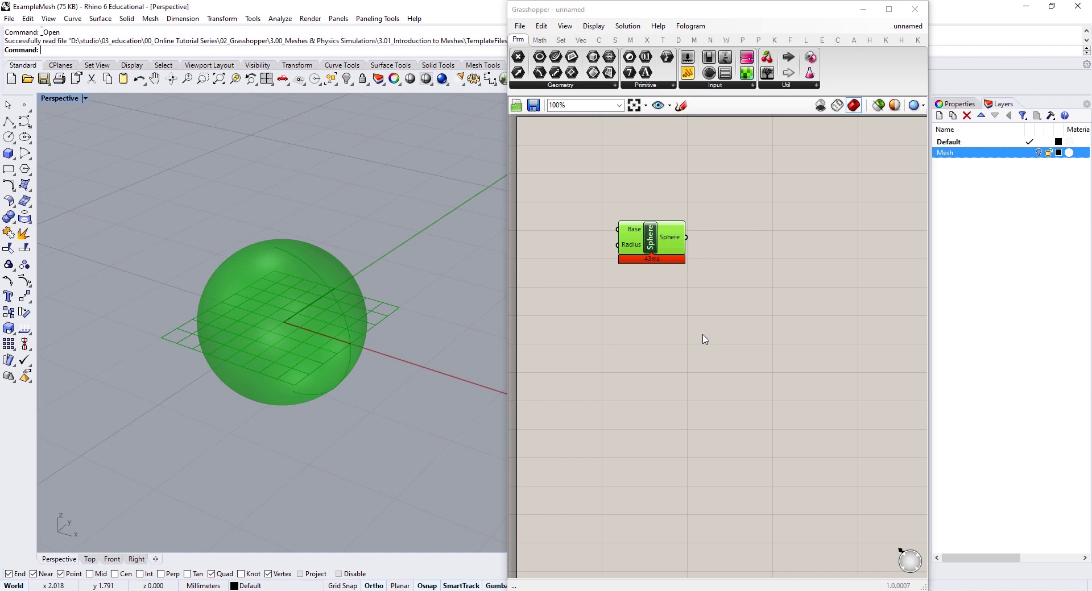
# Step: Set the Sphere's base plane by picking an origin, X-axis and Y-axis point in Rhino
pyautogui.rightClick(632, 227)
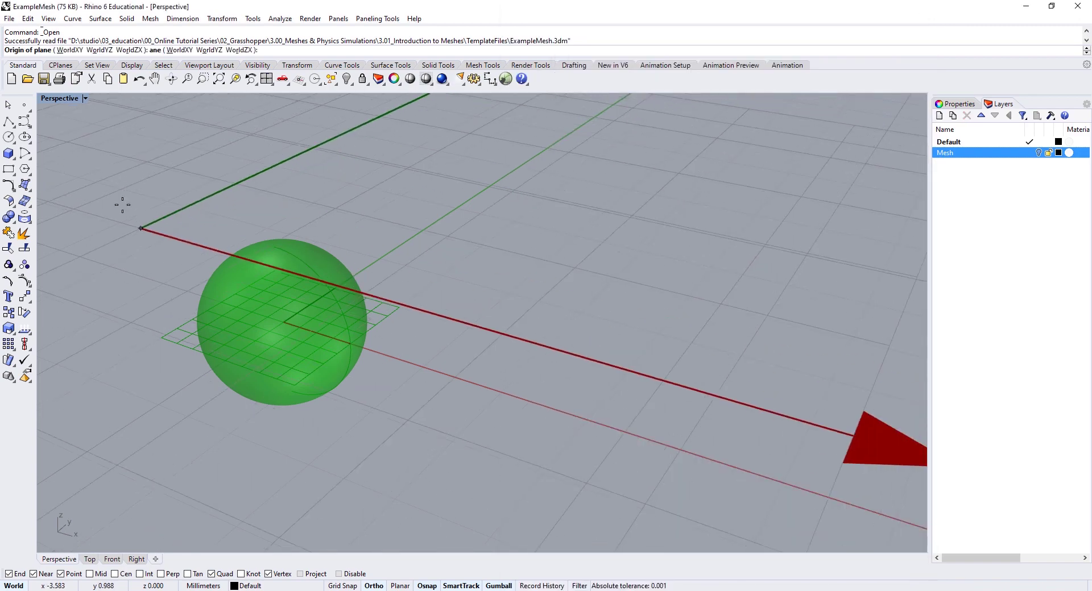
pyautogui.keyDown('shift'); pyautogui.moveTo(121, 203); pyautogui.dragTo(536, 375, button='right'); pyautogui.keyUp('shift')
pyautogui.click(302, 316)
pyautogui.click(383, 238)
pyautogui.click(370, 328)
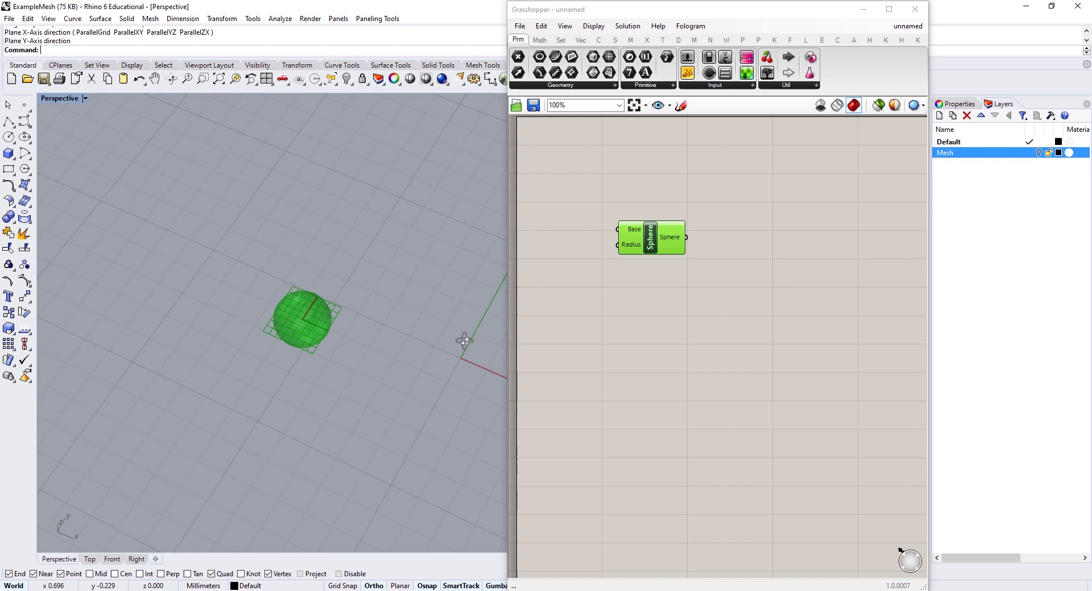
pyautogui.keyDown('shift'); pyautogui.moveTo(464, 341); pyautogui.dragTo(341, 283, button='right'); pyautogui.keyUp('shift')
# Step: Add a Mesh Sphere component next to the Sphere
pyautogui.doubleClick(688, 316)
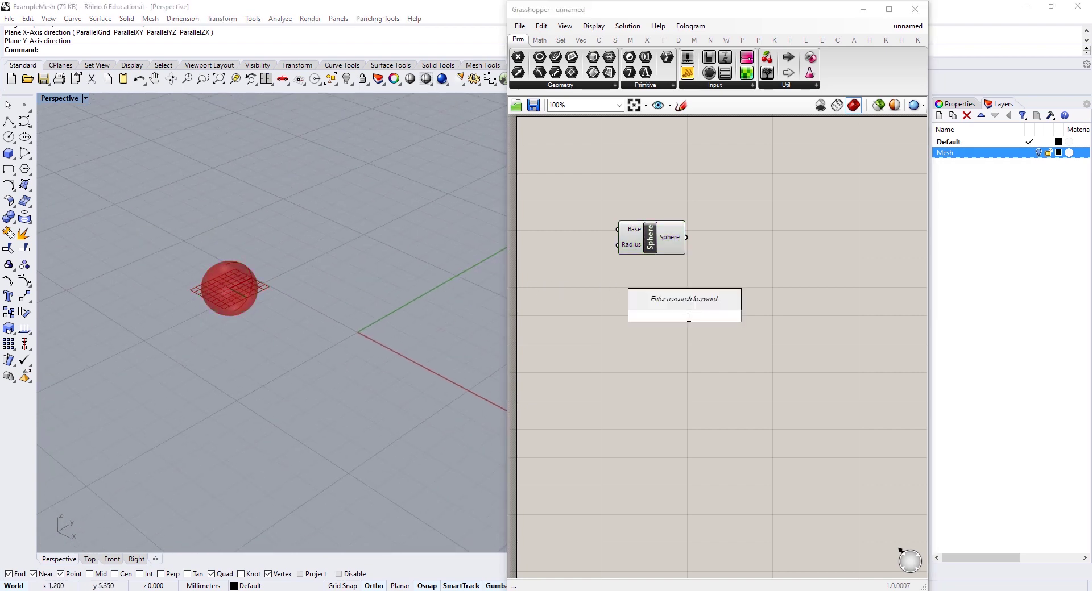
pyautogui.write('mesh sphere')
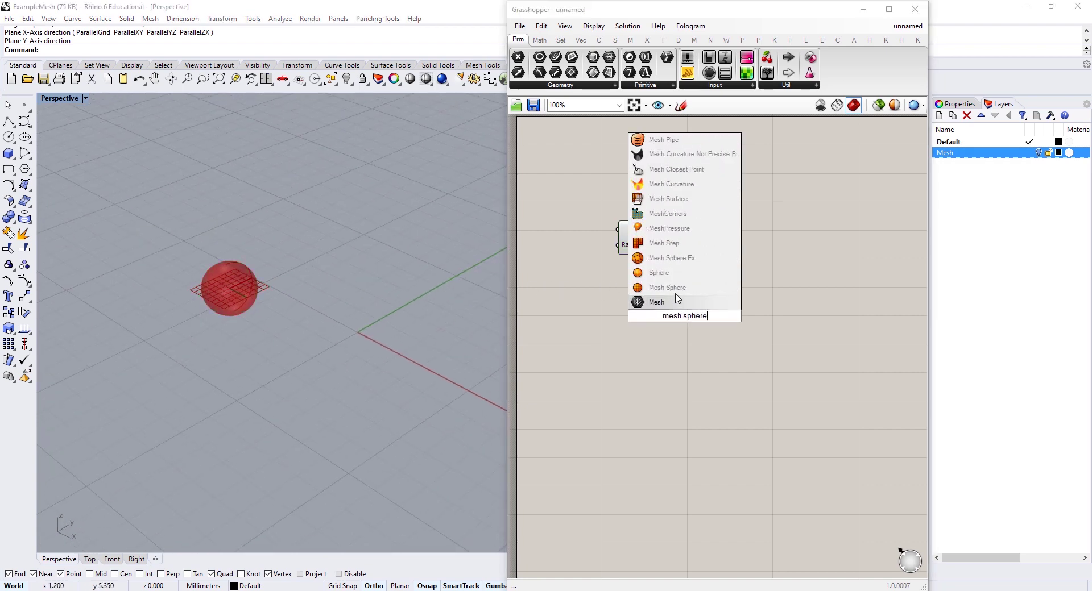
pyautogui.click(675, 292)
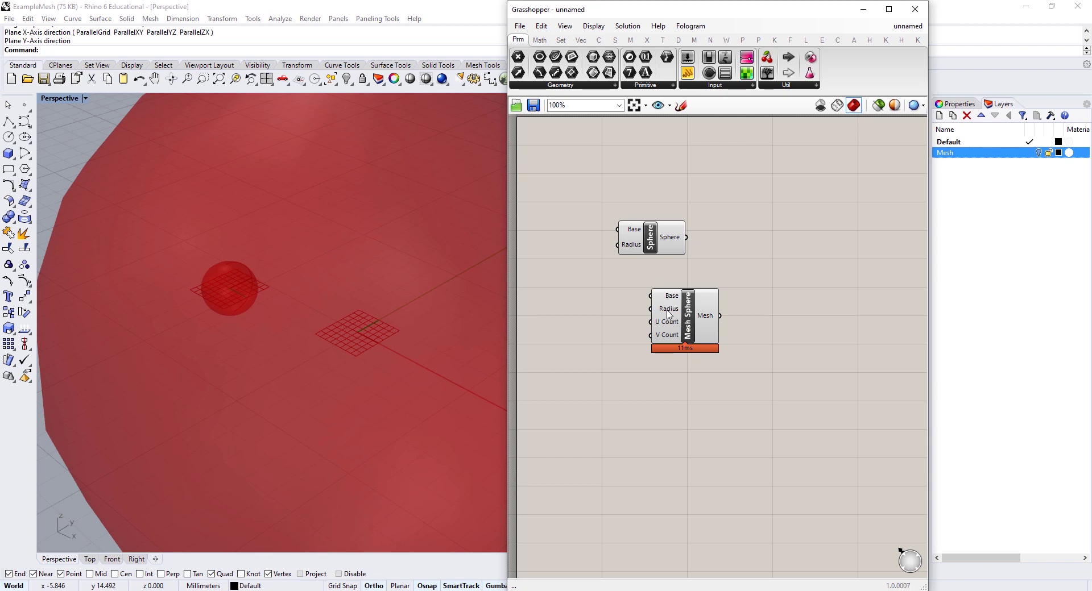
pyautogui.moveTo(668, 236); pyautogui.dragTo(710, 230)
# Step: Add a number slider wired to both Radius inputs and set it to 2
pyautogui.doubleClick(596, 286)
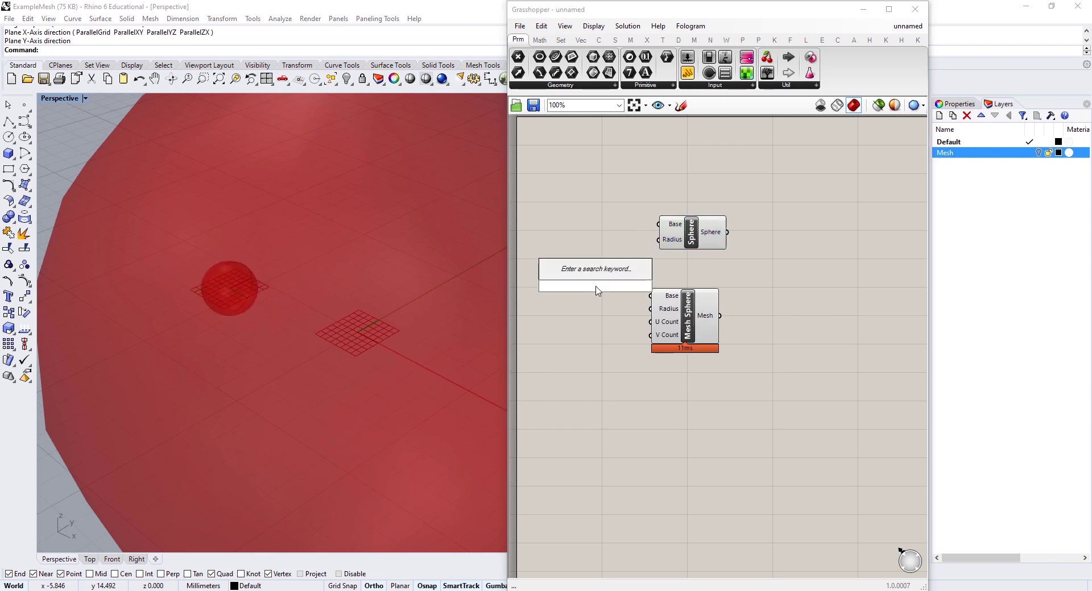
pyautogui.write('5')
pyautogui.press('Return')
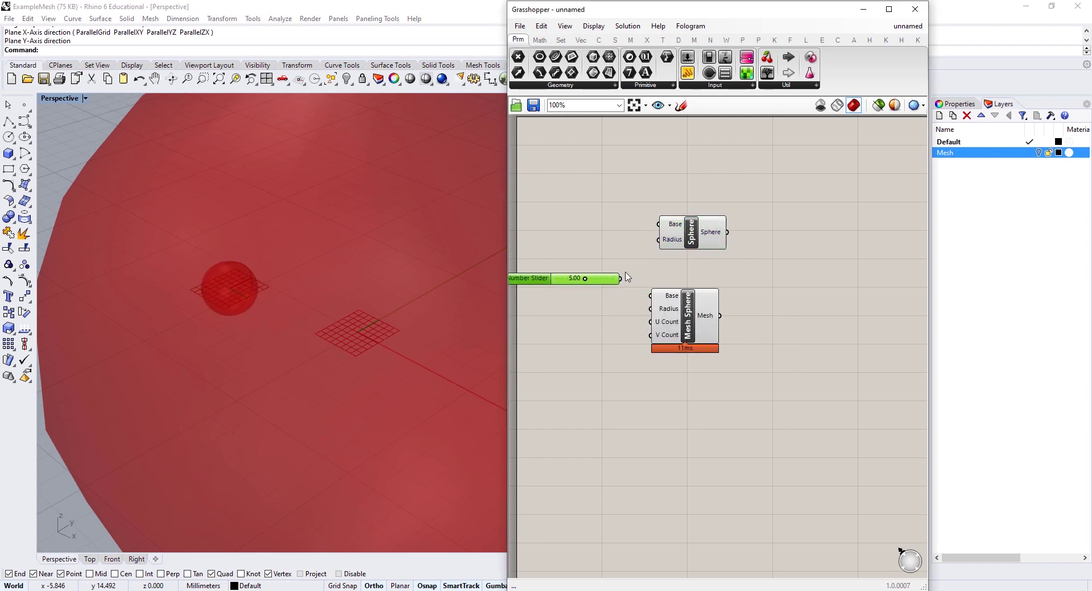
pyautogui.moveTo(620, 278); pyautogui.dragTo(707, 315)
pyautogui.moveTo(585, 278); pyautogui.dragTo(569, 283)
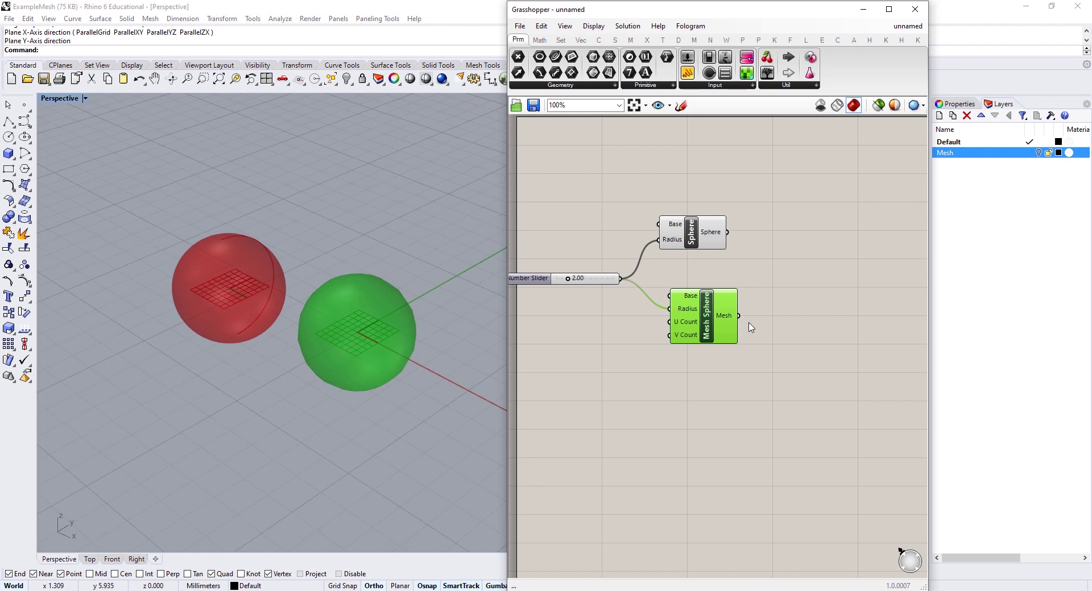
# Step: Feed the Mesh Sphere's mesh into a new Face Boundaries component and orbit to inspect the outlines
pyautogui.doubleClick(810, 357)
pyautogui.write('face')
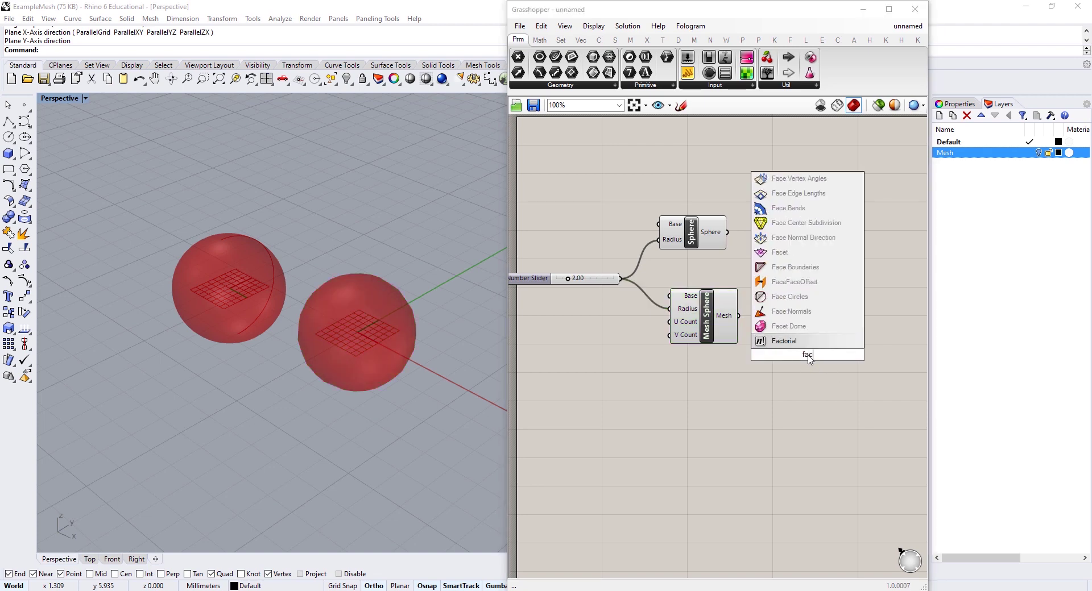
pyautogui.click(803, 273)
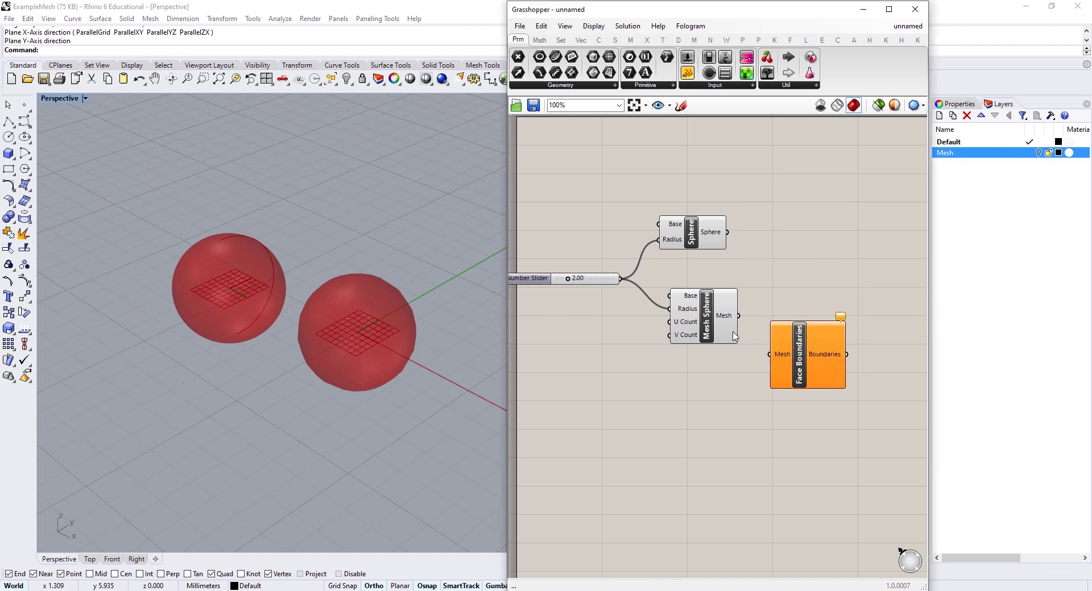
pyautogui.moveTo(738, 316); pyautogui.dragTo(804, 325)
pyautogui.click(777, 394)
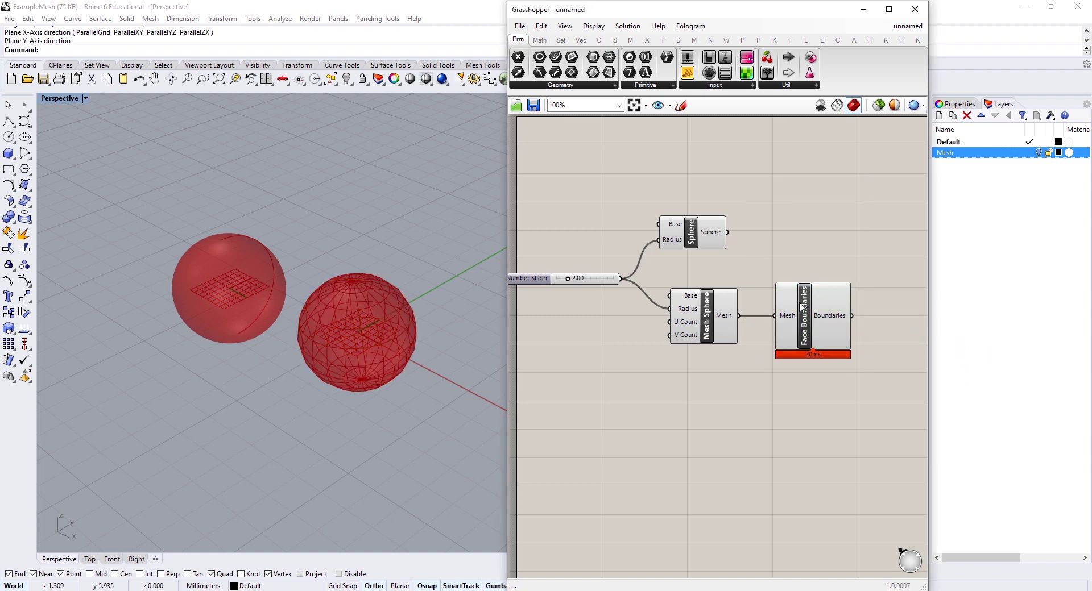
pyautogui.scroll(5, 347, 331)
pyautogui.moveTo(343, 330); pyautogui.dragTo(384, 365, button='right')
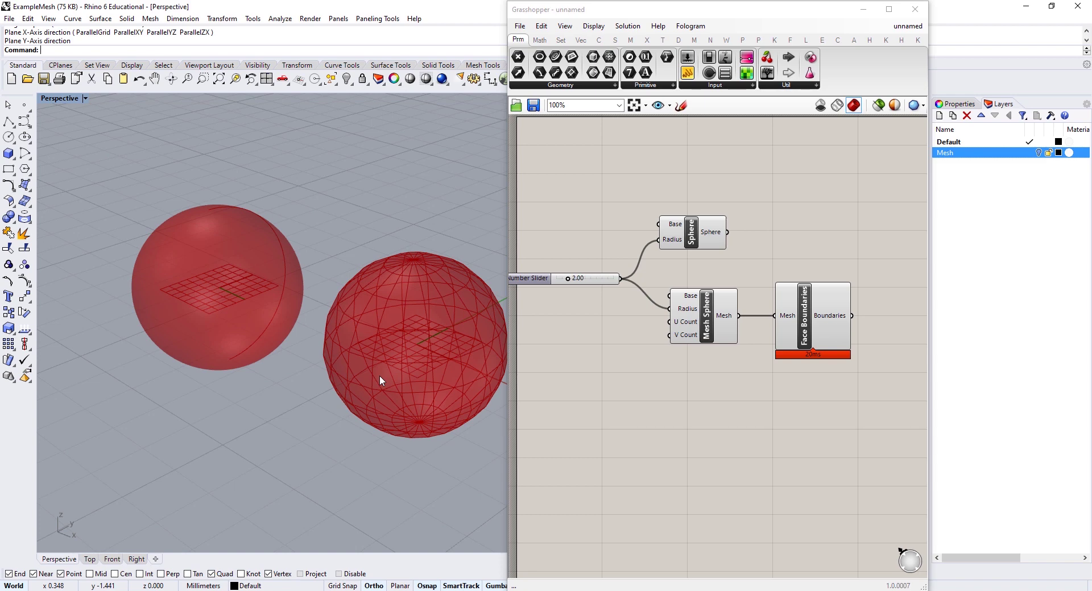
# Step: Delete the Sphere and Face Boundaries components and move the Mesh Sphere and slider up-right
pyautogui.moveTo(870, 200); pyautogui.dragTo(640, 267)
pyautogui.press('Delete')
pyautogui.click(814, 319)
pyautogui.press('Delete')
pyautogui.moveTo(760, 214); pyautogui.dragTo(698, 315)
pyautogui.moveTo(698, 316); pyautogui.dragTo(721, 286)
pyautogui.click(697, 336)
pyautogui.moveTo(819, 196); pyautogui.dragTo(557, 318)
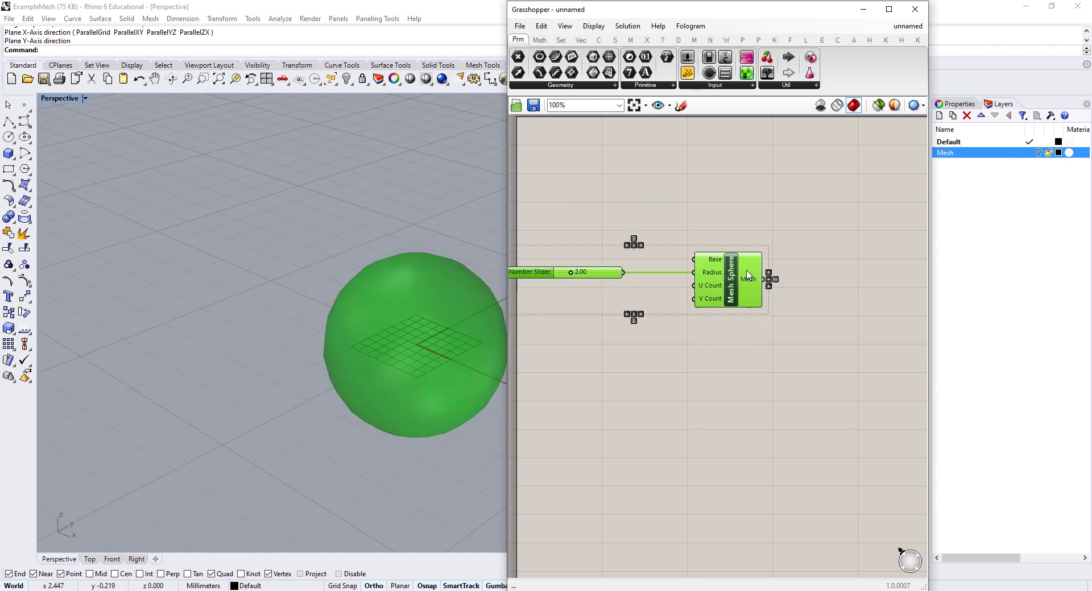
pyautogui.moveTo(540, 278); pyautogui.dragTo(595, 211)
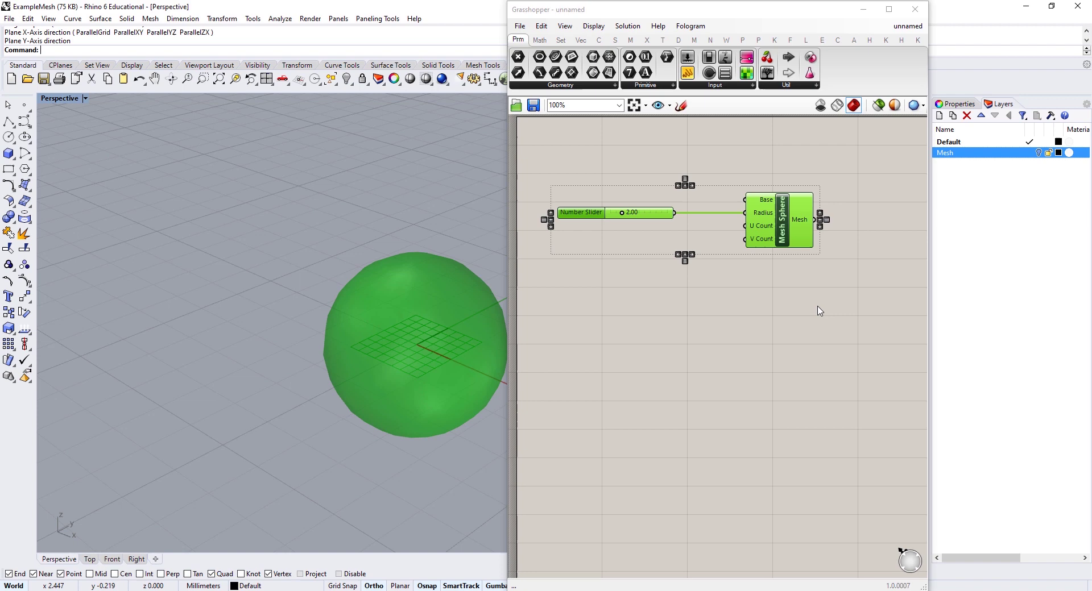
pyautogui.click(724, 339)
pyautogui.moveTo(724, 339); pyautogui.dragTo(768, 307, button='right')
# Step: Add Deconstruct Mesh fed by the sphere mesh, yielding 182 vertices and 200 faces
pyautogui.doubleClick(769, 306)
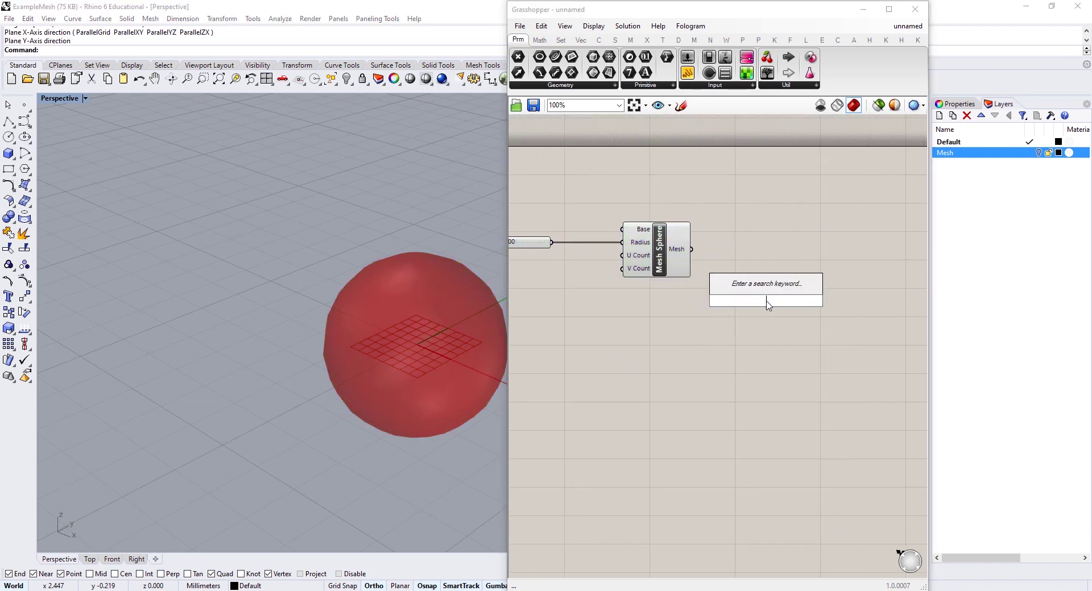
pyautogui.write('deconstruct mesh')
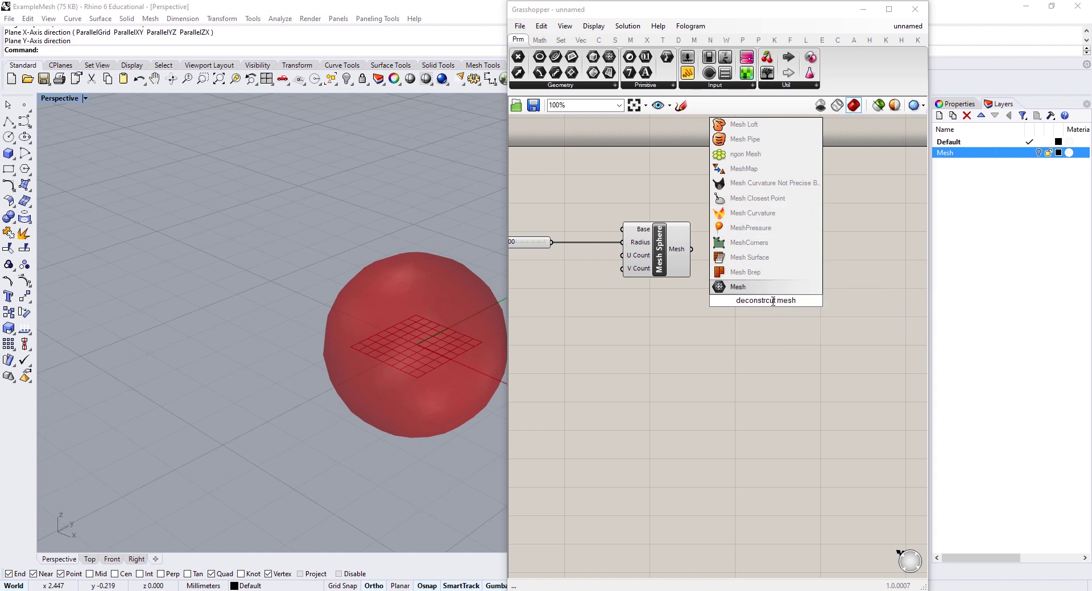
pyautogui.moveTo(780, 301); pyautogui.dragTo(767, 299)
pyautogui.write('ru')
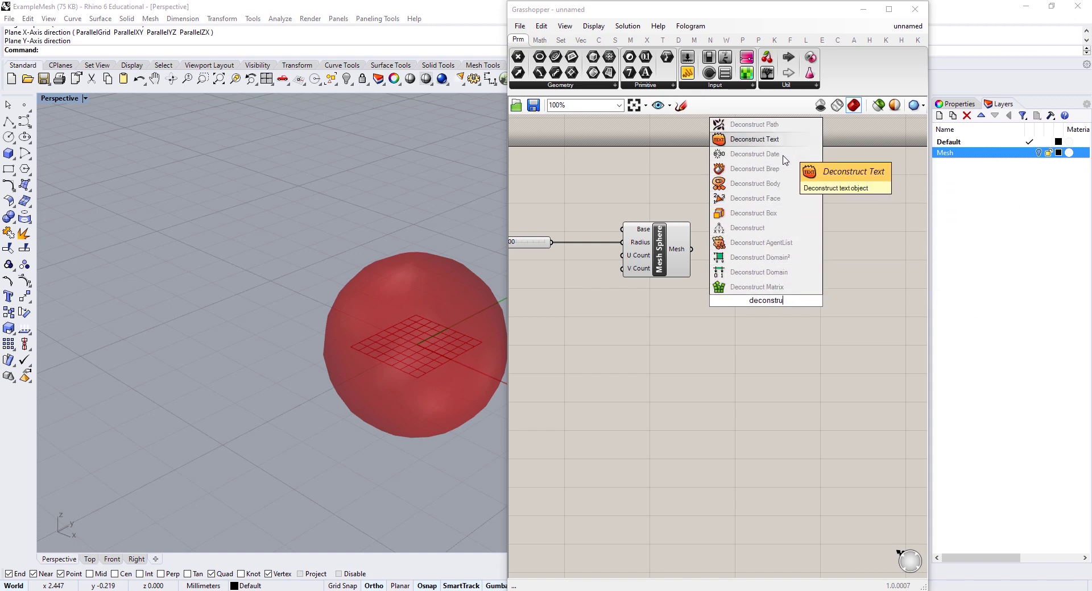
pyautogui.write('ct mesh')
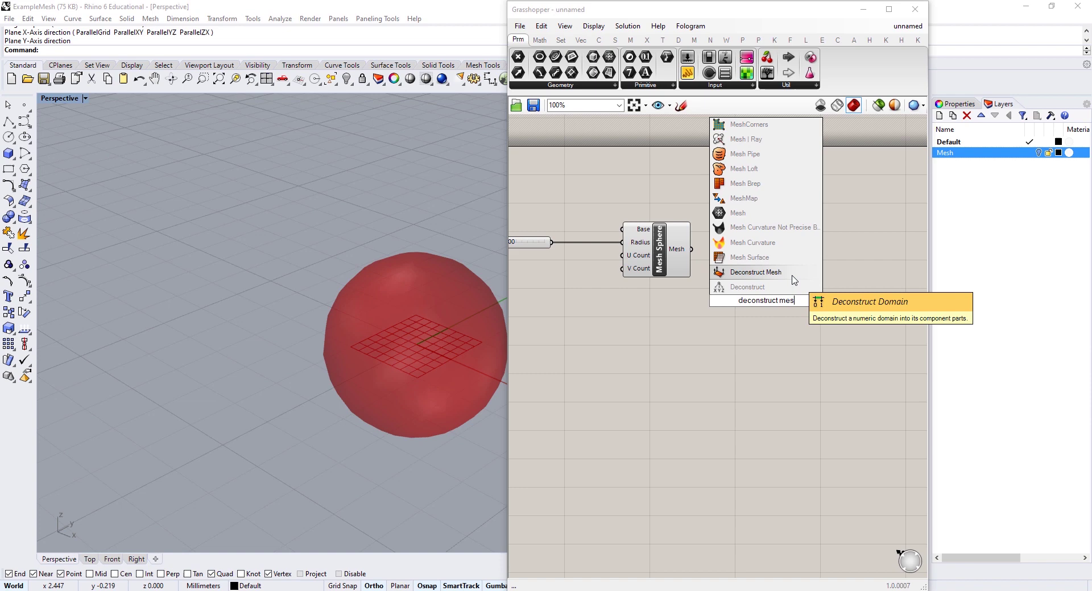
pyautogui.click(760, 278)
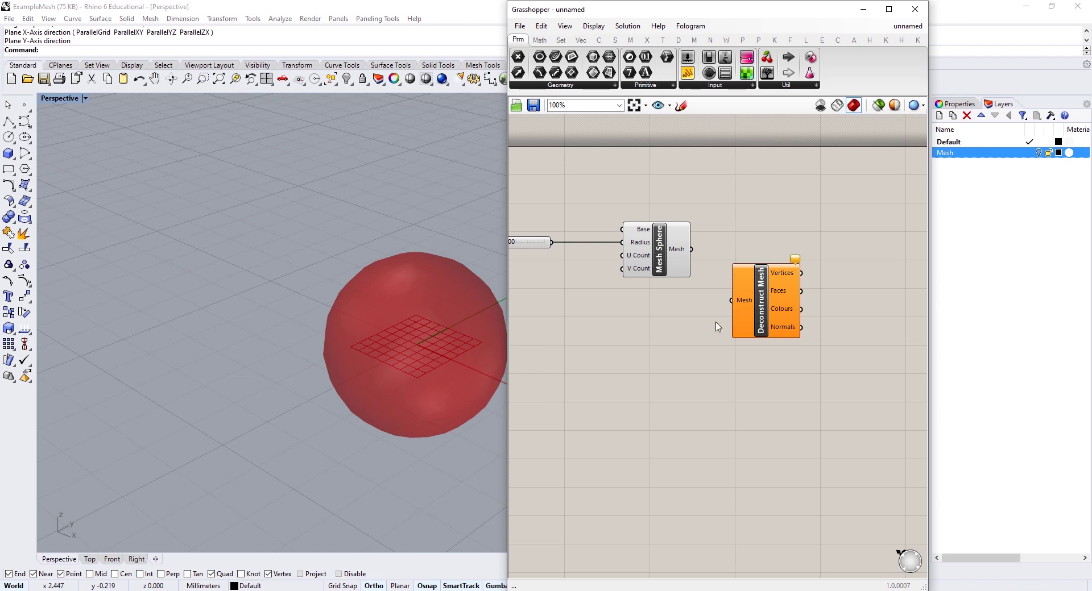
pyautogui.moveTo(756, 313); pyautogui.dragTo(776, 338)
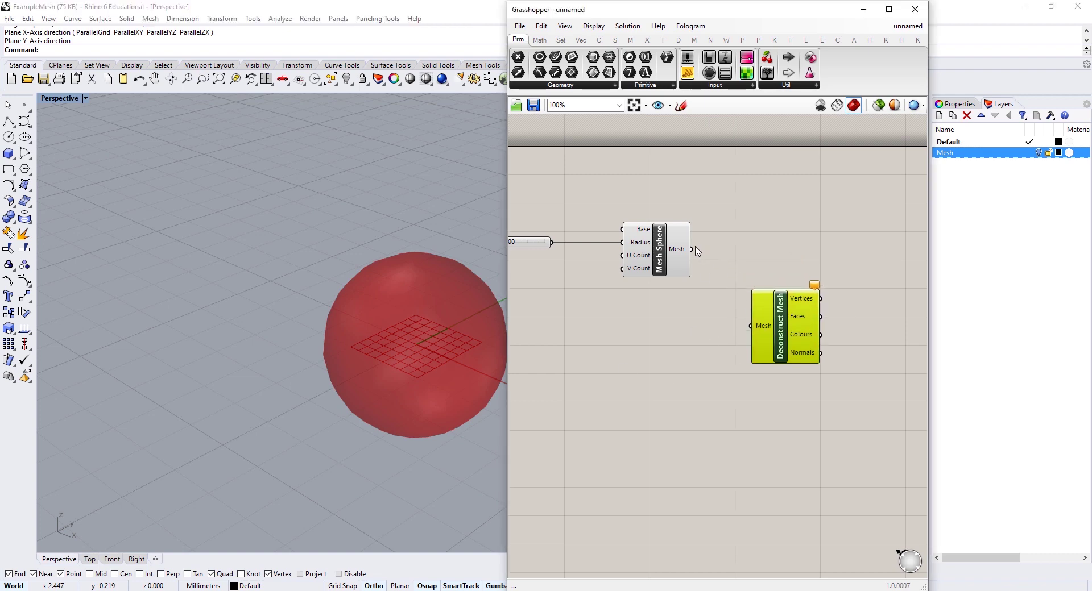
pyautogui.moveTo(692, 249); pyautogui.dragTo(732, 351)
pyautogui.moveTo(836, 353); pyautogui.dragTo(774, 329, button='right')
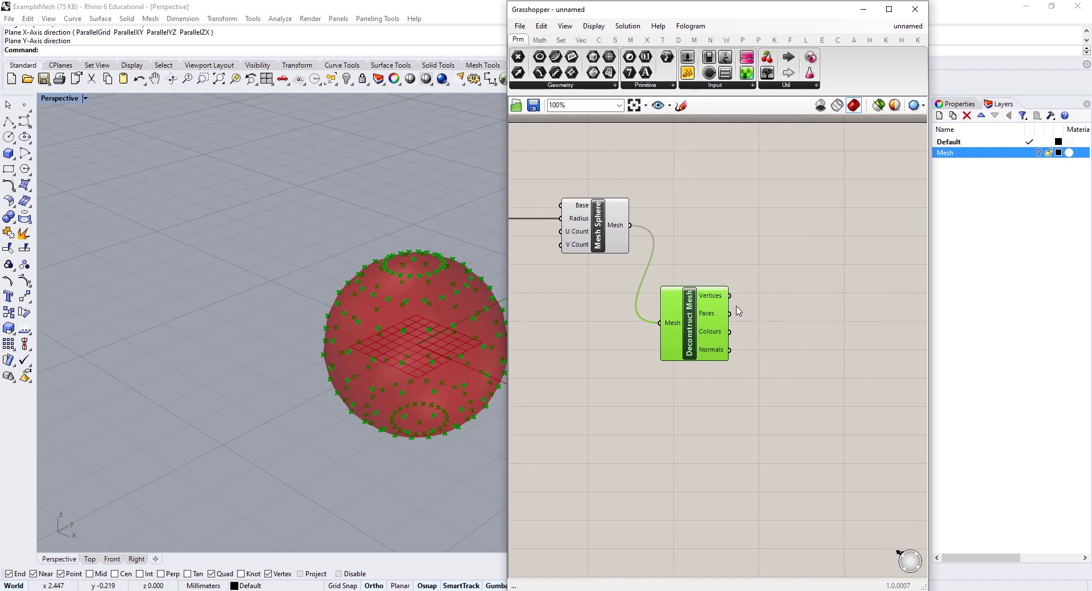
pyautogui.moveTo(716, 302)
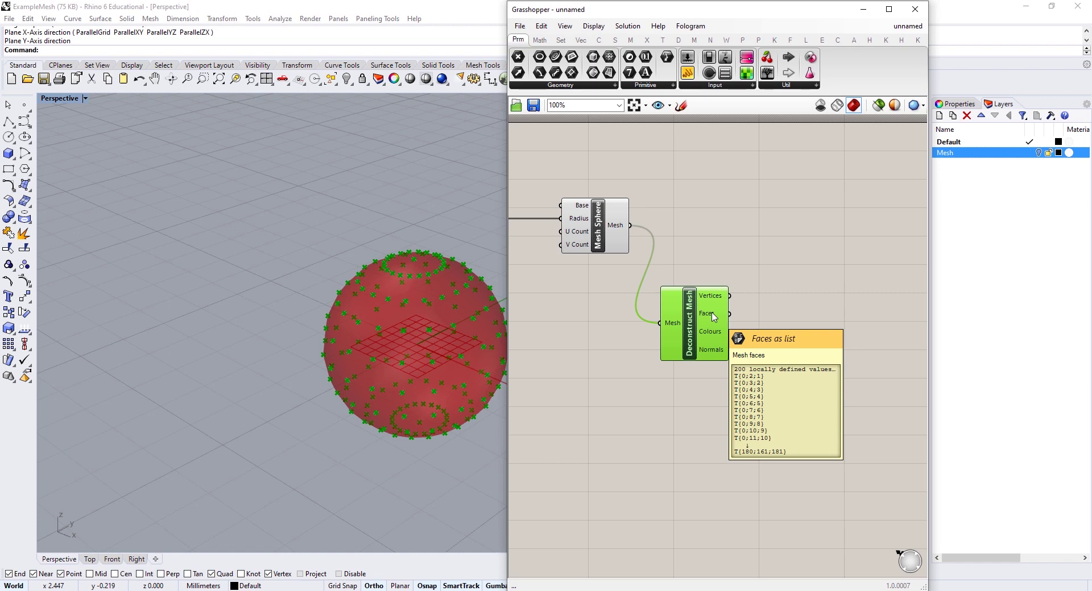
# Step: Wire the Mesh Sphere output into a new Face Boundaries component and move Deconstruct Mesh down-right
pyautogui.doubleClick(710, 222)
pyautogui.write('f')
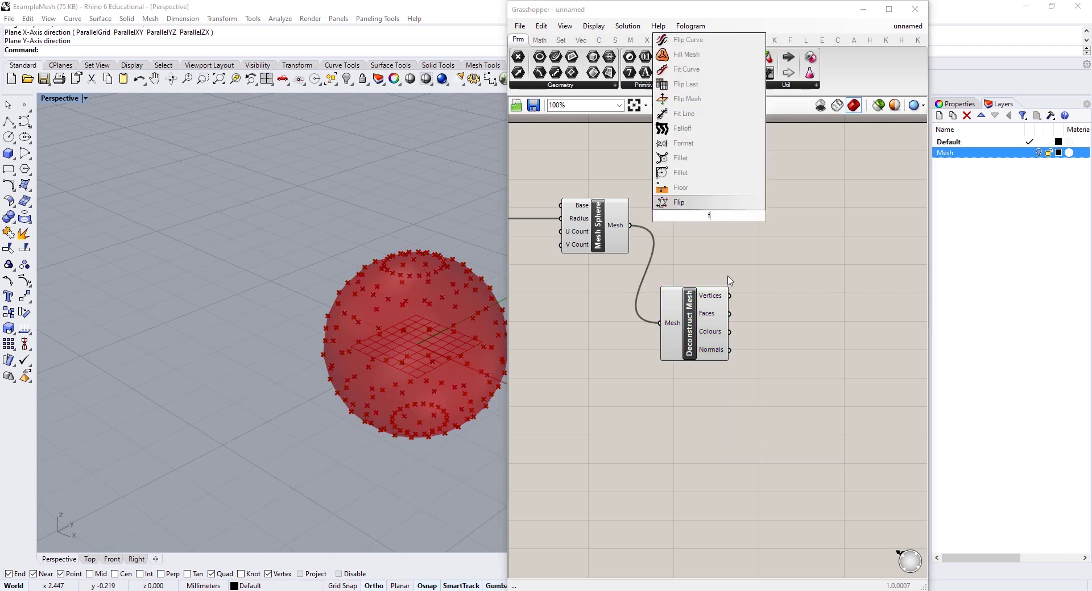
pyautogui.write('ace')
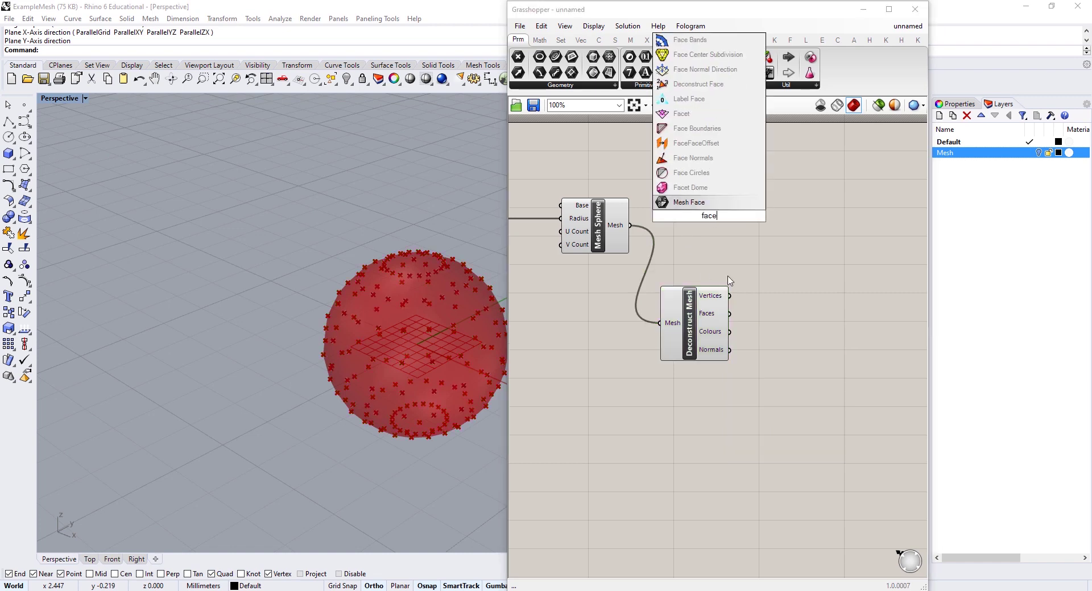
pyautogui.click(703, 130)
pyautogui.moveTo(630, 225); pyautogui.dragTo(673, 214)
pyautogui.moveTo(709, 187); pyautogui.dragTo(757, 208)
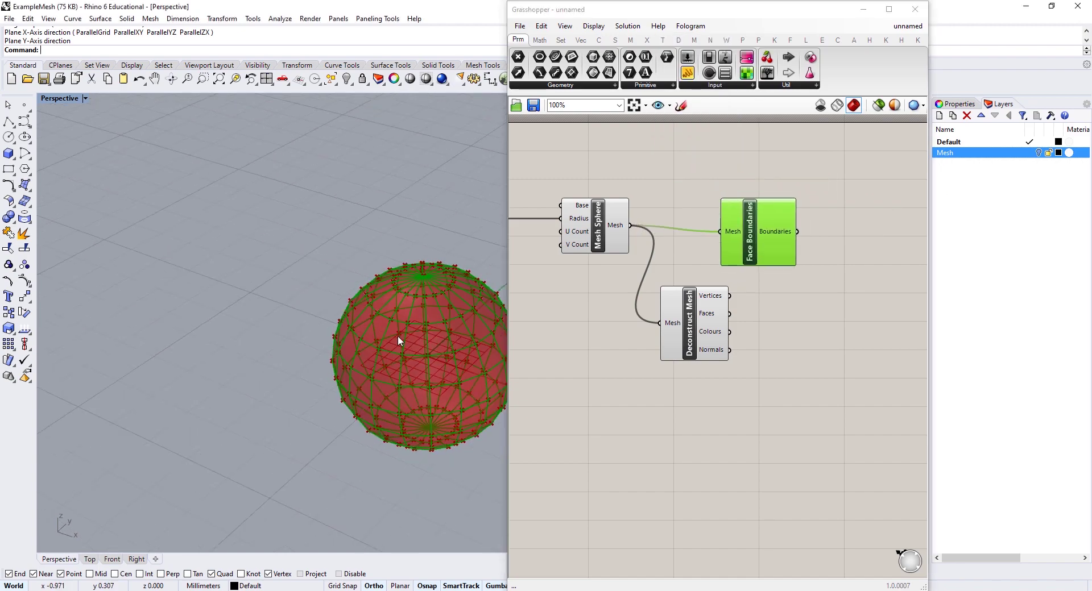
pyautogui.scroll(5, 398, 335)
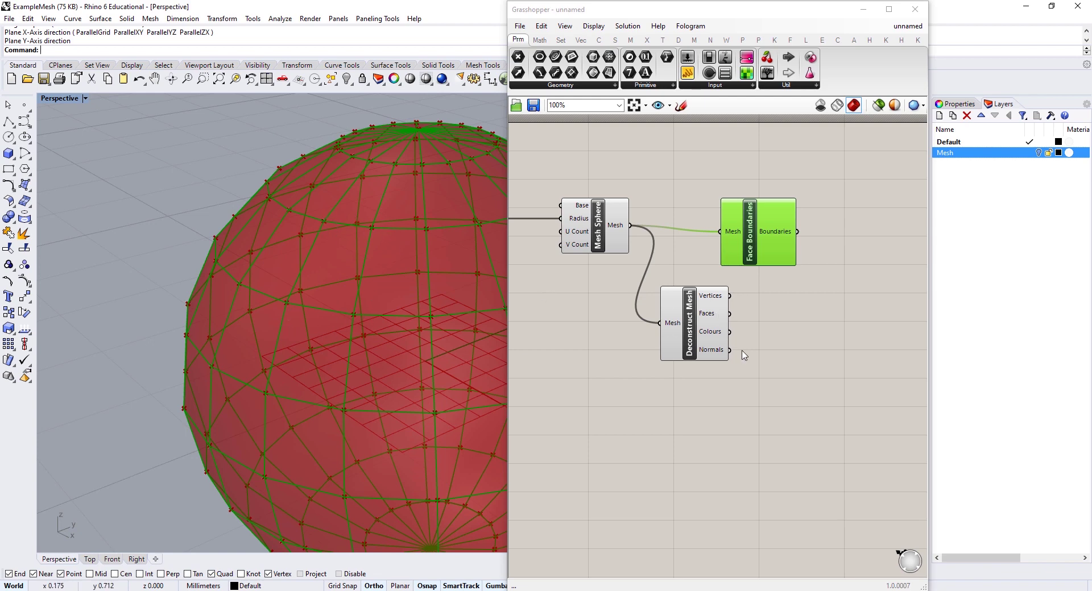
pyautogui.moveTo(715, 336)
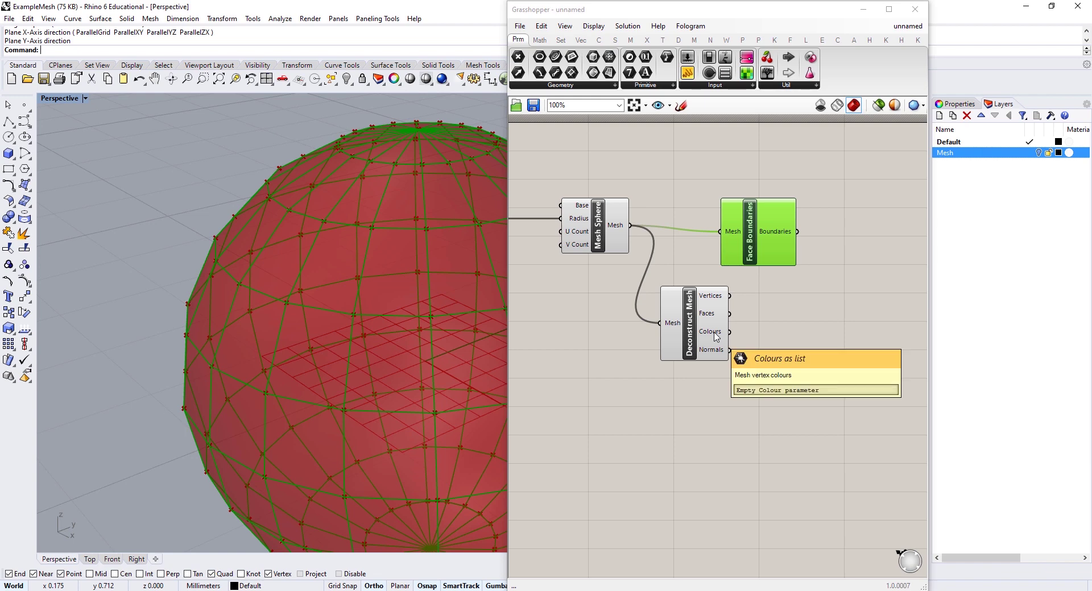
pyautogui.moveTo(714, 336); pyautogui.dragTo(807, 356)
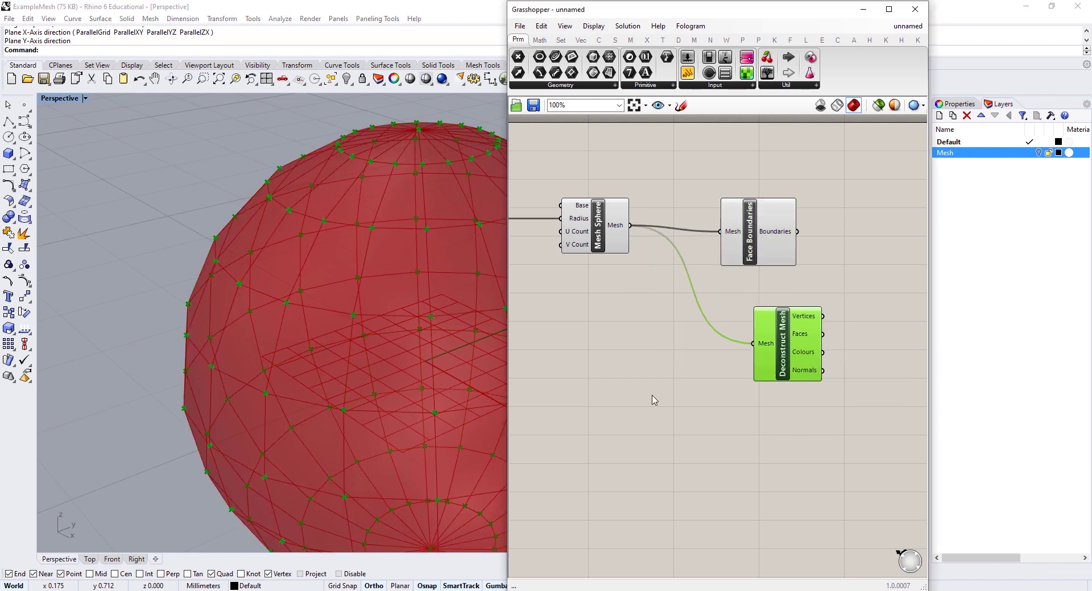
pyautogui.click(651, 398)
# Step: Route the sphere mesh through a new Mesh Colours component into Deconstruct Mesh, previewing yellow-green colouring
pyautogui.doubleClick(647, 365)
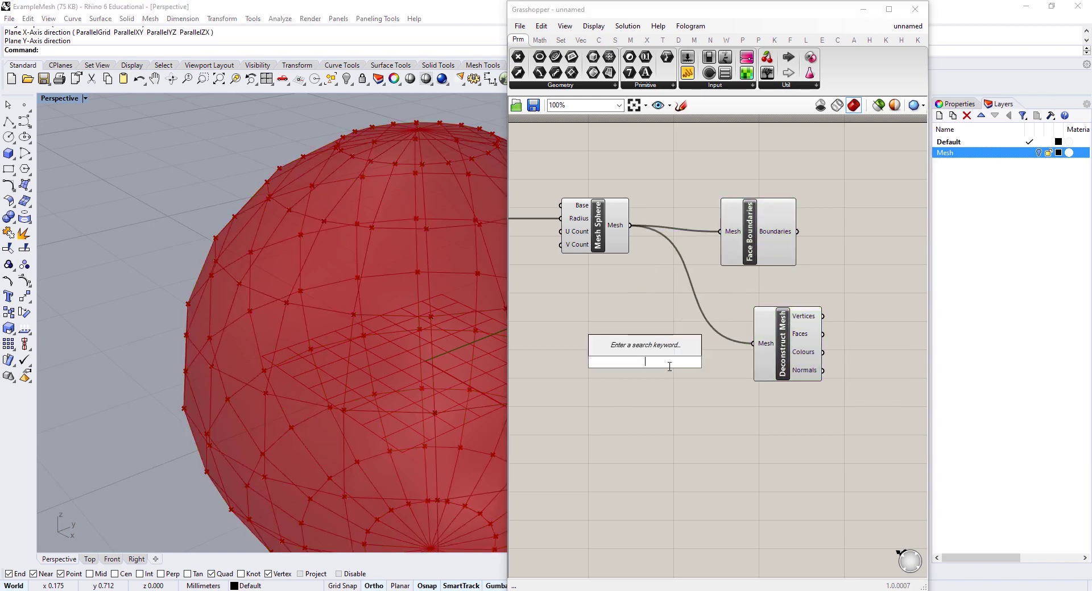
pyautogui.write('mesh colou')
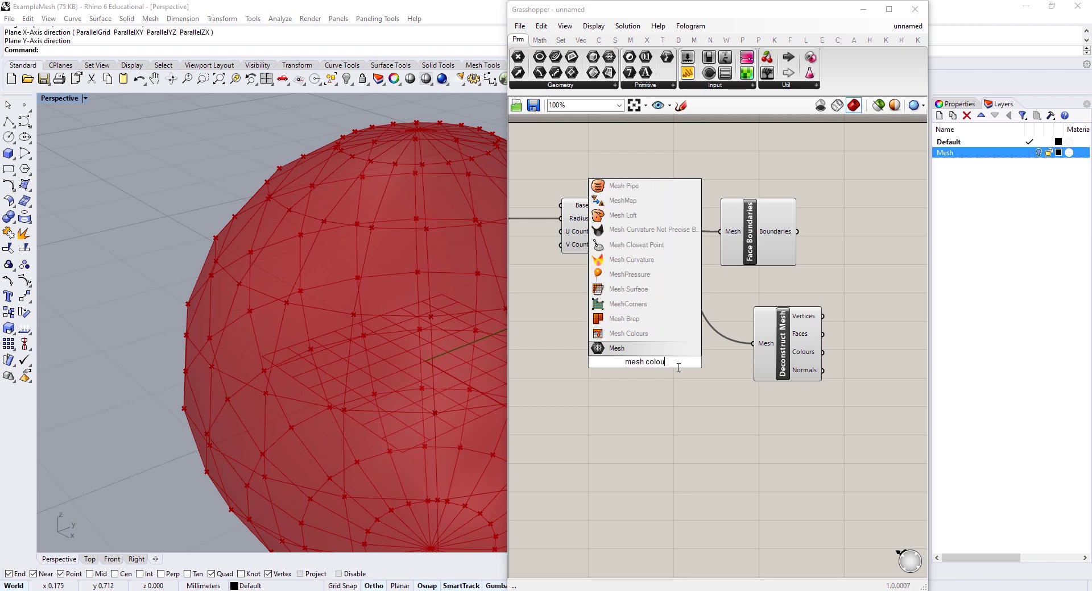
pyautogui.click(628, 333)
pyautogui.moveTo(629, 225); pyautogui.dragTo(628, 346)
pyautogui.moveTo(632, 386); pyautogui.dragTo(754, 345)
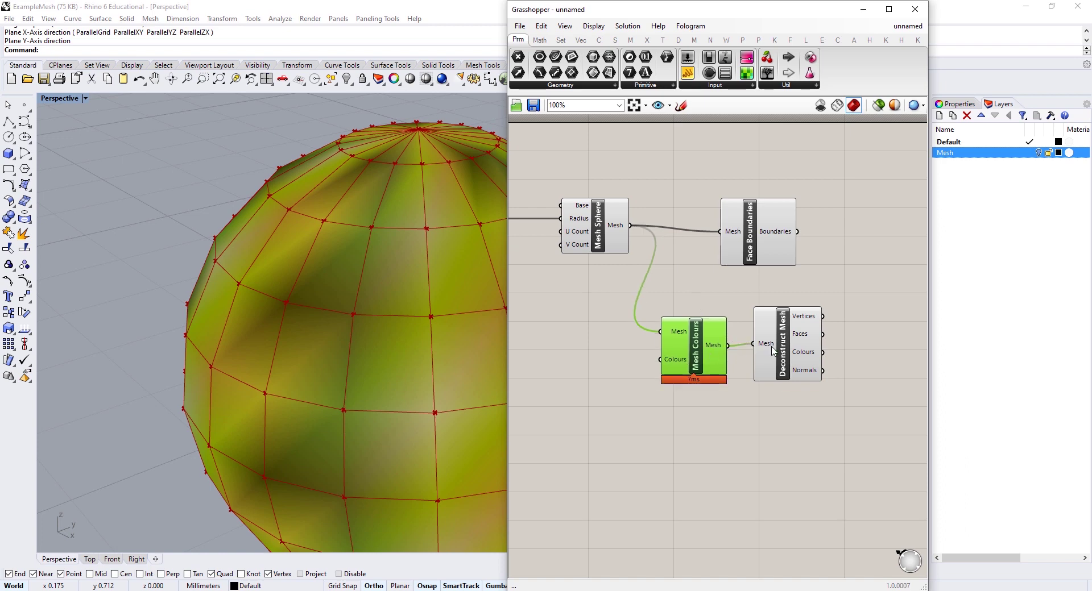
pyautogui.moveTo(809, 364); pyautogui.dragTo(812, 370)
pyautogui.moveTo(804, 363)
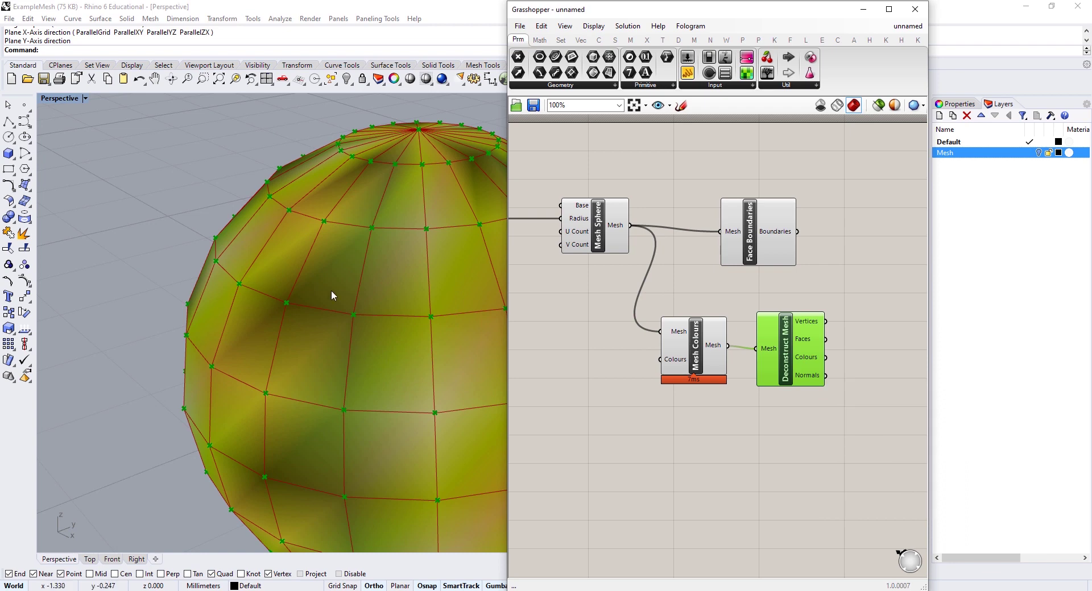
pyautogui.moveTo(387, 302); pyautogui.dragTo(350, 267, button='right')
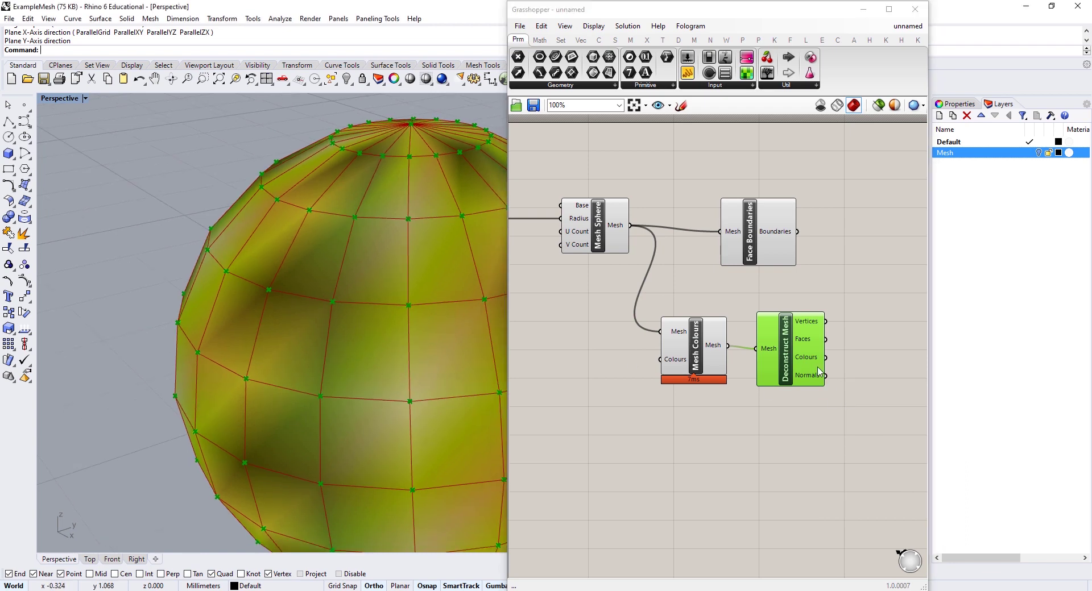
pyautogui.moveTo(811, 368); pyautogui.dragTo(810, 365)
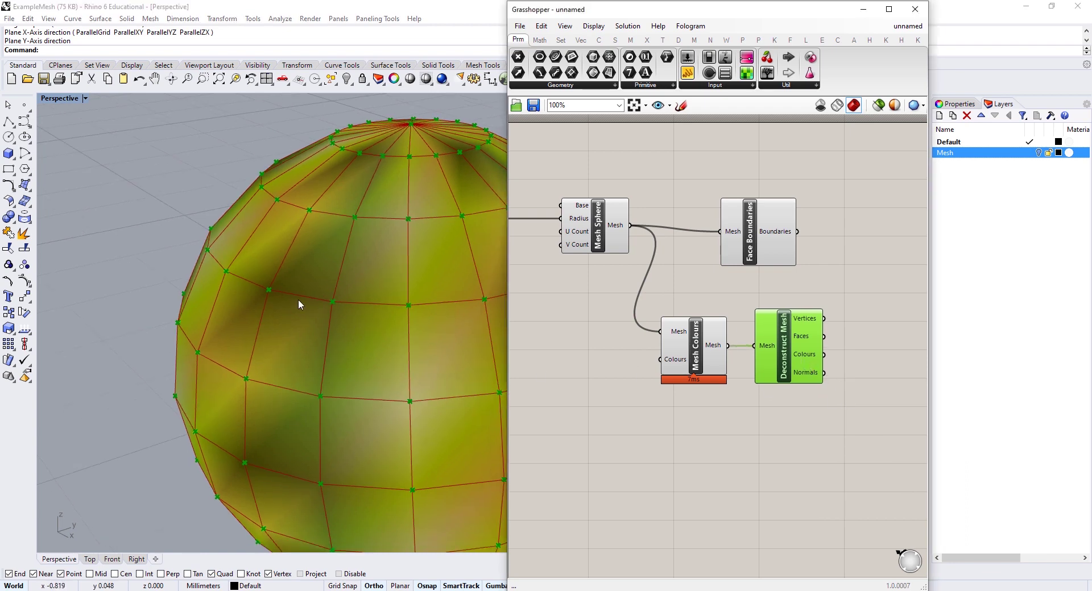
pyautogui.click(822, 445)
pyautogui.scroll(-5, 339, 288)
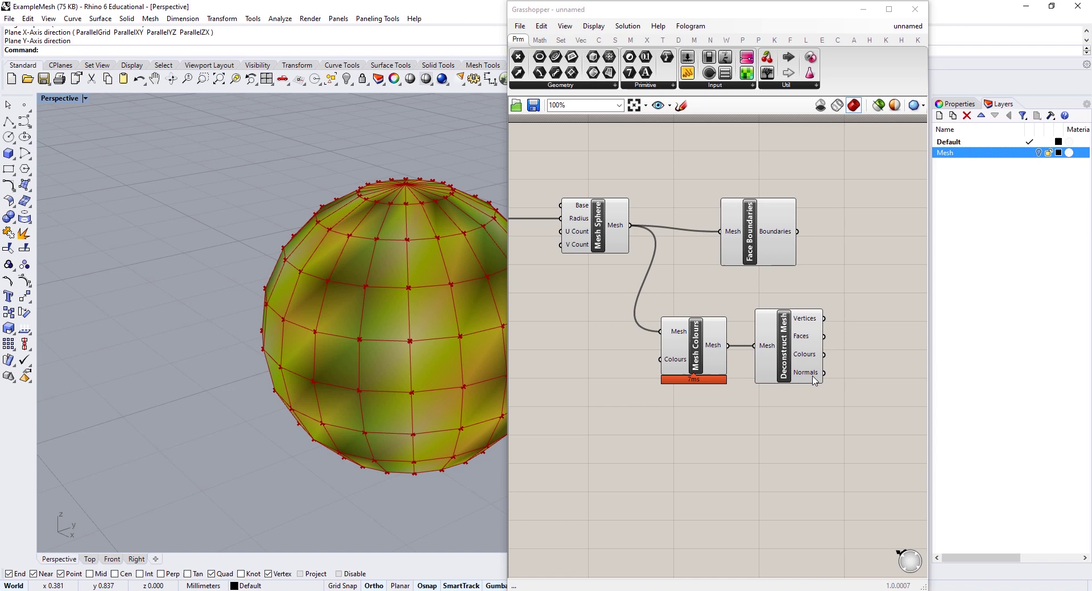
pyautogui.moveTo(812, 377)
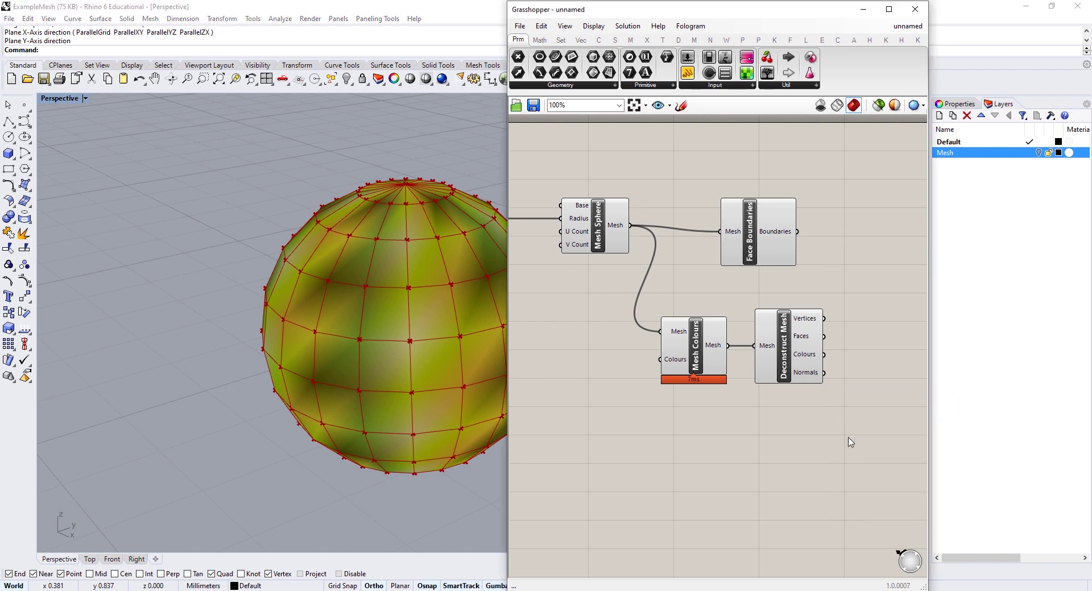
# Step: Add a Vector Display using the mesh Vertices as anchors and Normals as vectors, then orbit to view the arrows
pyautogui.doubleClick(849, 439)
pyautogui.moveTo(914, 429); pyautogui.dragTo(819, 442, button='right')
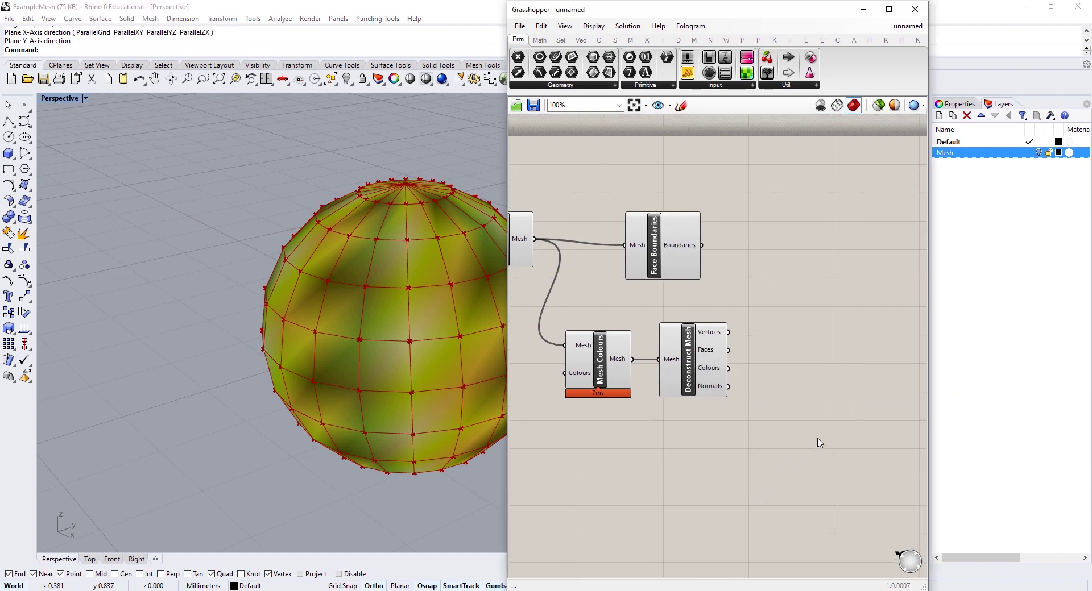
pyautogui.doubleClick(819, 443)
pyautogui.write('vect')
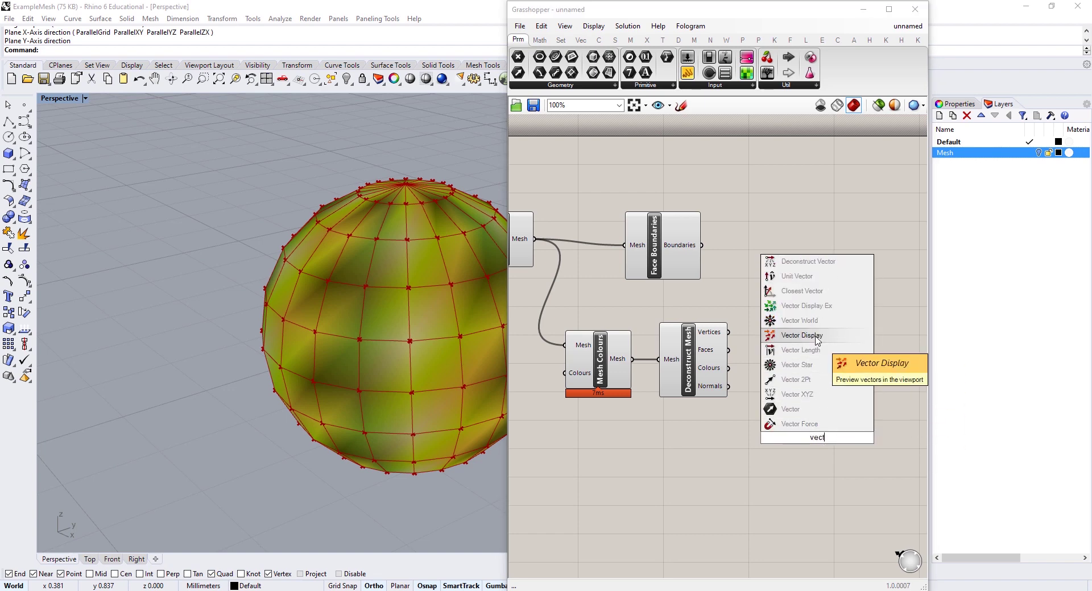
pyautogui.click(814, 337)
pyautogui.moveTo(819, 432); pyautogui.dragTo(819, 356)
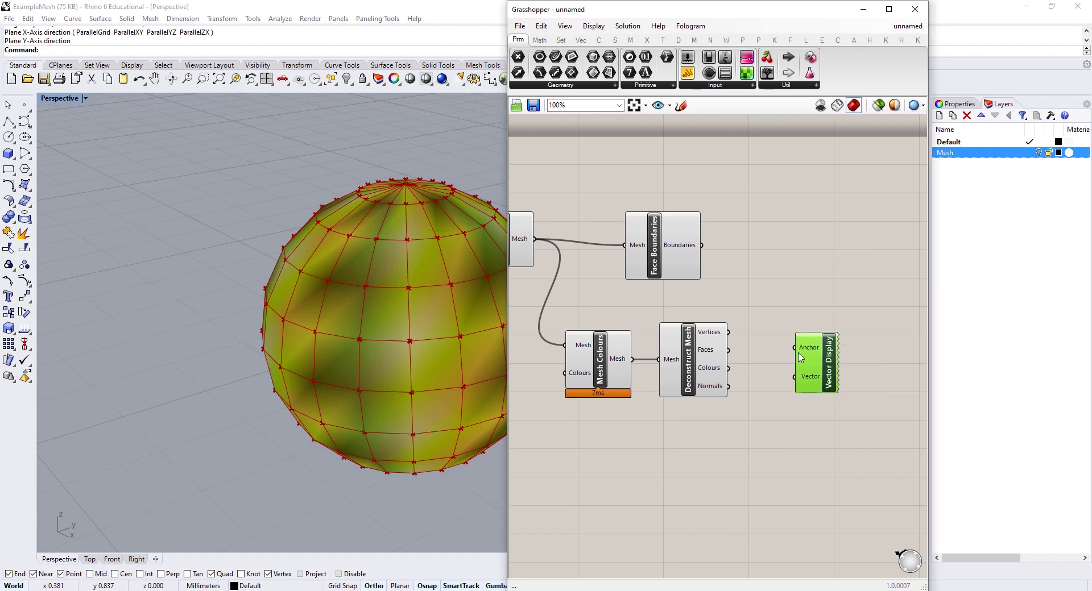
pyautogui.moveTo(728, 332); pyautogui.dragTo(795, 352)
pyautogui.moveTo(729, 387); pyautogui.dragTo(795, 377)
pyautogui.click(273, 352)
pyautogui.moveTo(274, 352); pyautogui.dragTo(298, 304, button='right')
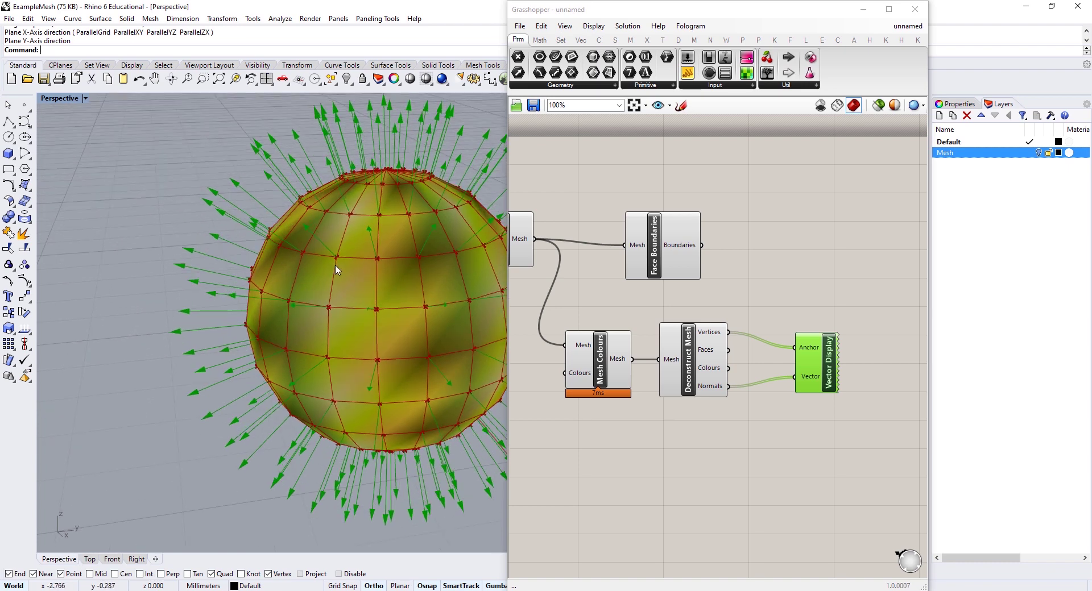
pyautogui.scroll(-3, 914, 261)
# Step: Delete all sphere components, turn the Mesh layer back on, and zoom to the cross-shaped mesh
pyautogui.click(671, 310)
pyautogui.moveTo(881, 198); pyautogui.dragTo(561, 384)
pyautogui.press('Delete')
pyautogui.click(1039, 152)
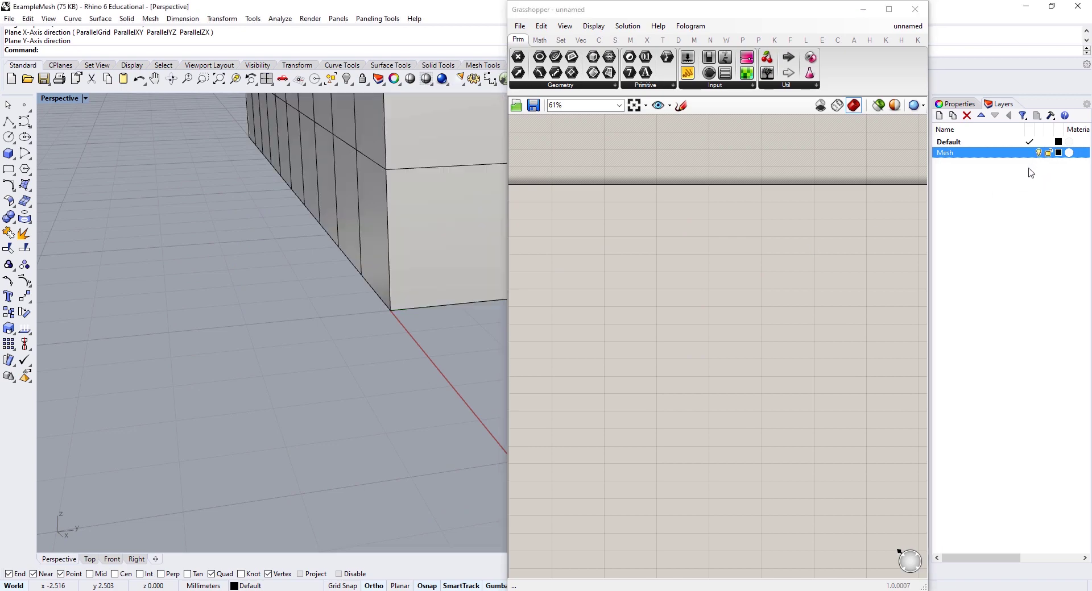
pyautogui.click(356, 212)
pyautogui.write('ZS')
pyautogui.press('Return')
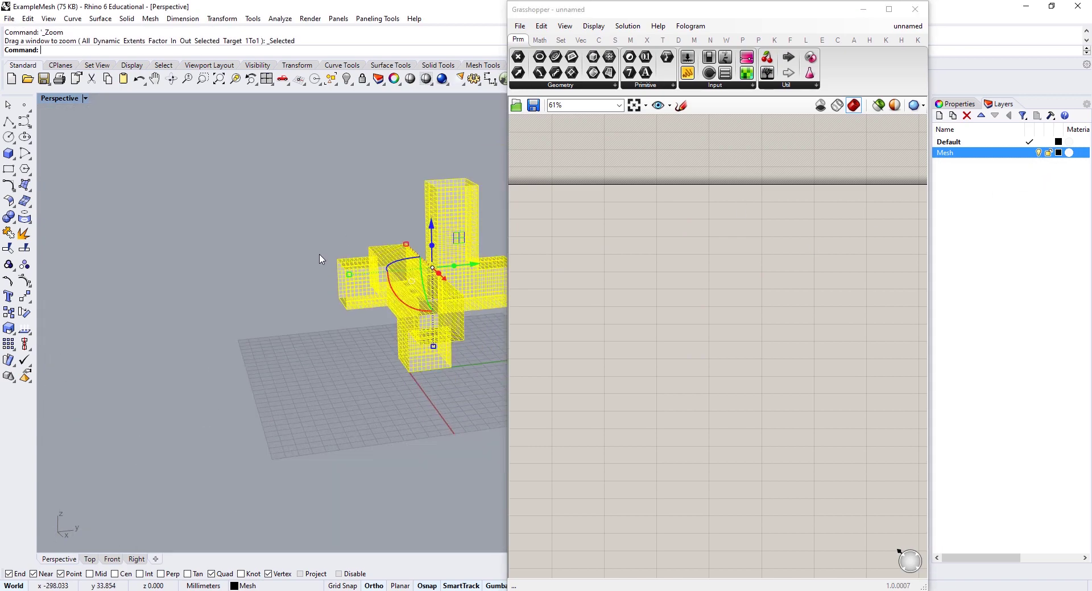
pyautogui.click(484, 278)
pyautogui.scroll(2, 298, 309)
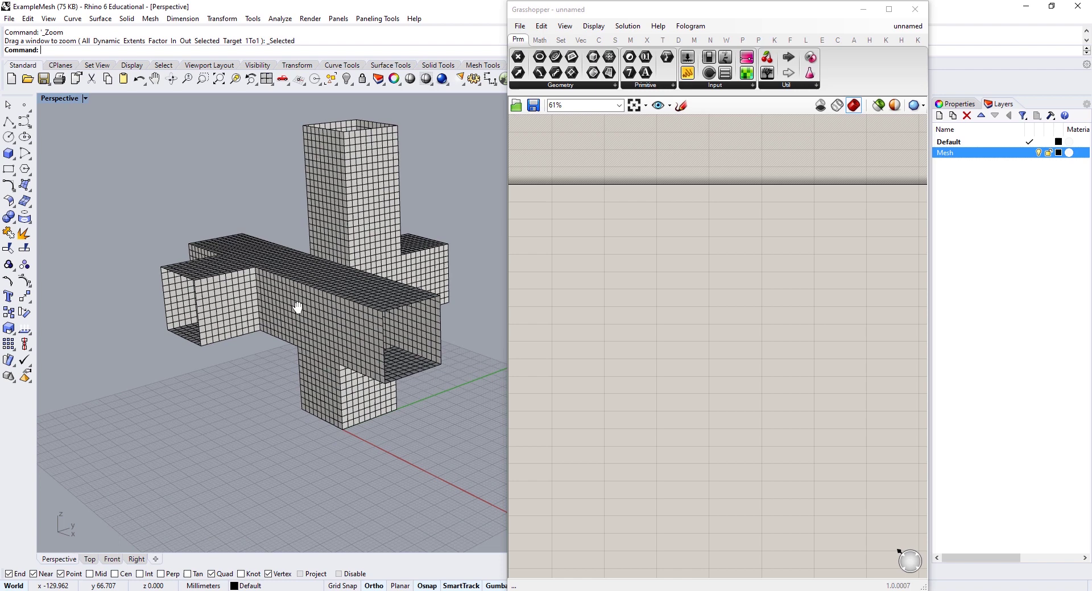
# Step: Add a Mesh parameter and set it to reference the cross-shaped Rhino mesh
pyautogui.doubleClick(637, 304)
pyautogui.write('mesh')
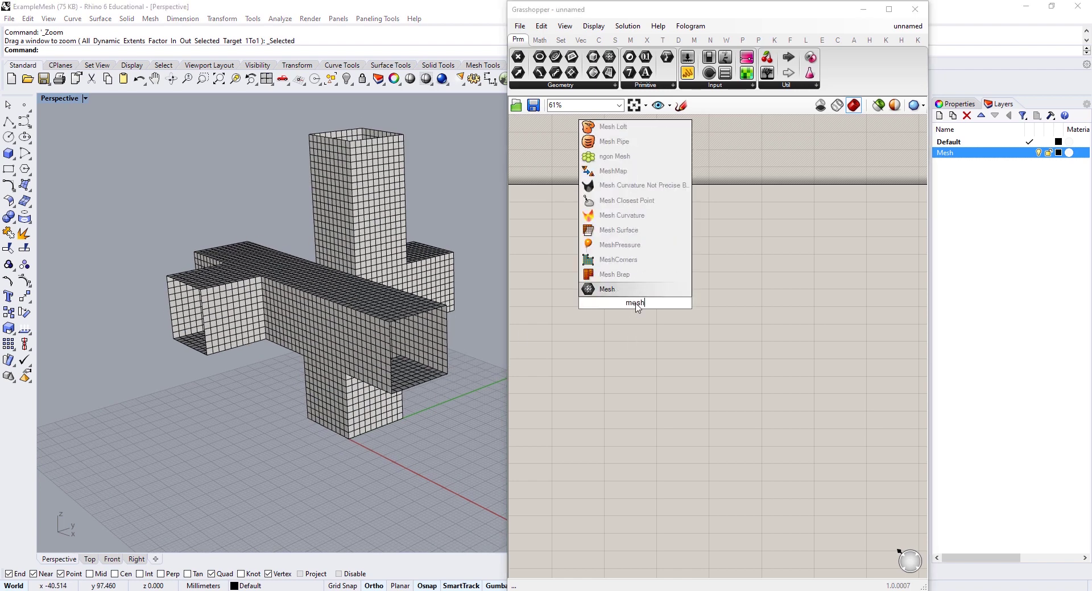
pyautogui.press('Return')
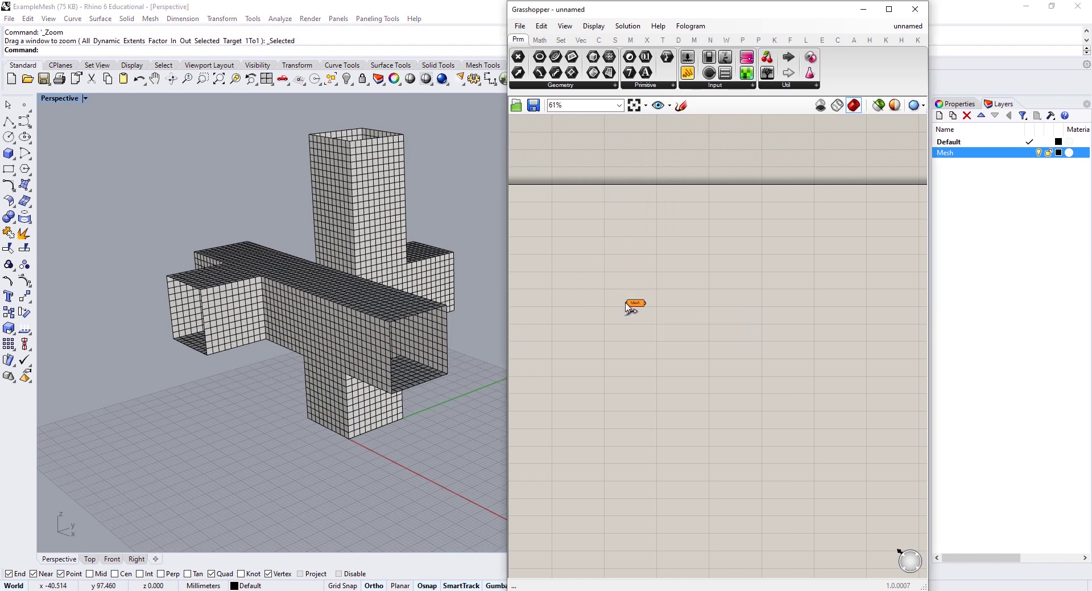
pyautogui.moveTo(635, 303); pyautogui.dragTo(550, 244)
pyautogui.scroll(3, 675, 251)
pyautogui.scroll(2, 689, 265)
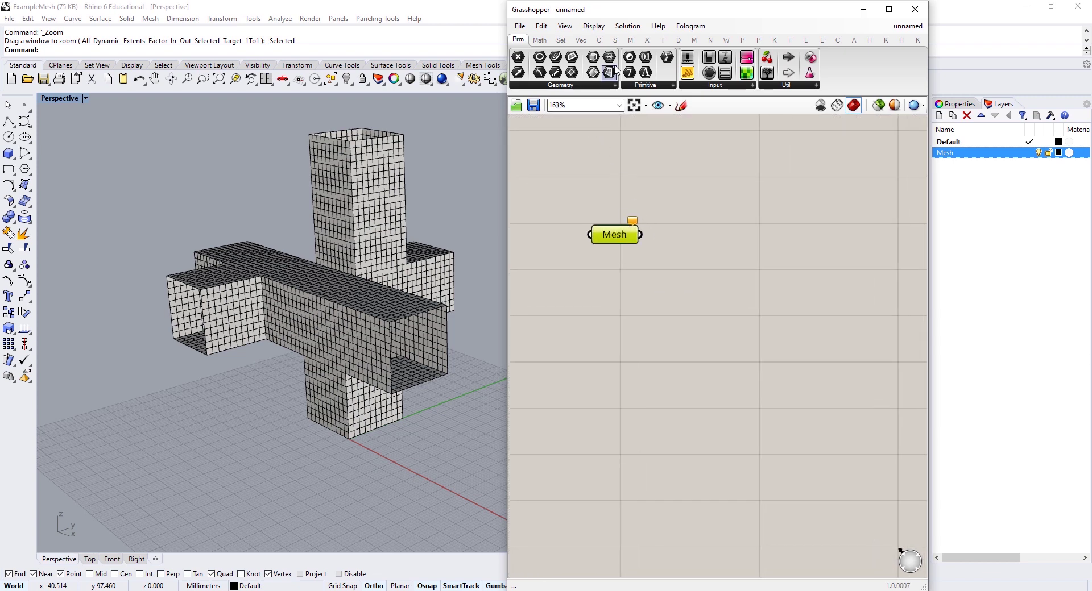
pyautogui.rightClick(615, 238)
pyautogui.click(689, 381)
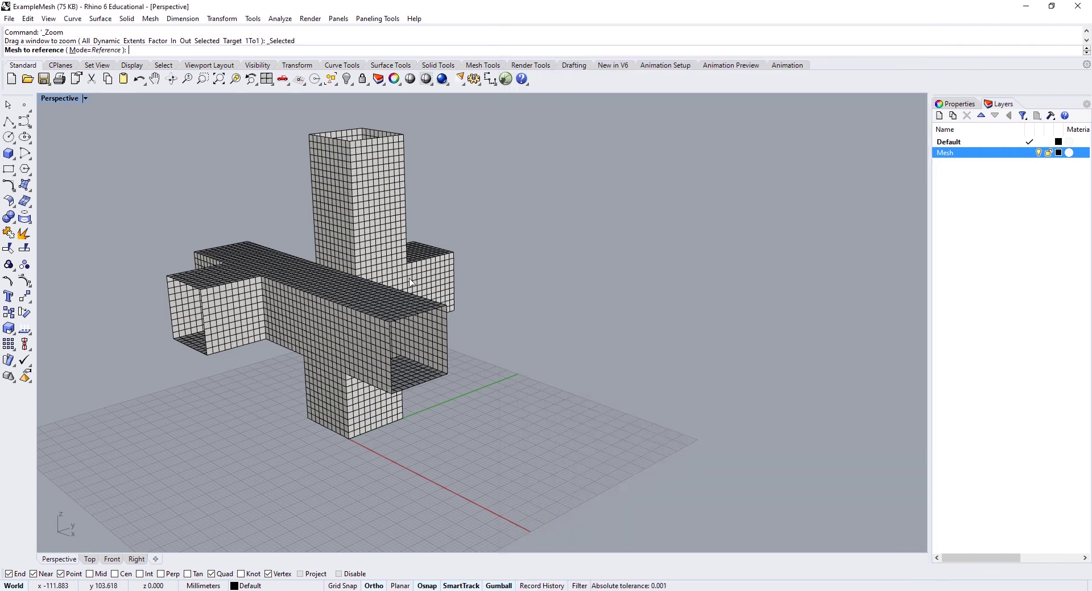
pyautogui.click(410, 282)
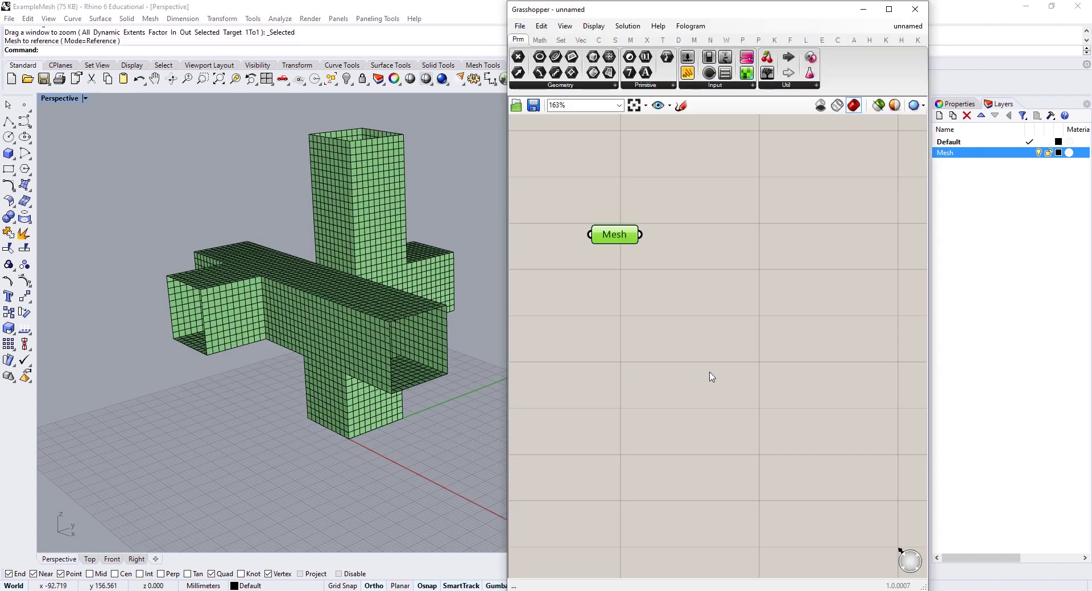
# Step: Wire the Mesh parameter into a new Panel showing 4840 vertices and 4000 faces, then orbit the mesh
pyautogui.moveTo(687, 74); pyautogui.dragTo(726, 168)
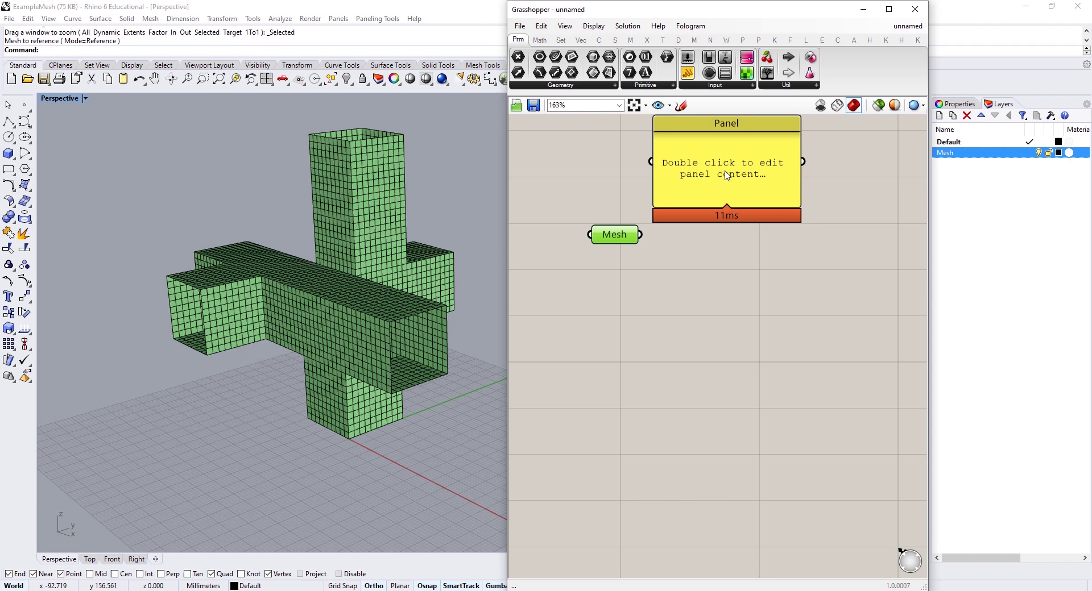
pyautogui.moveTo(640, 235); pyautogui.dragTo(654, 166)
pyautogui.moveTo(723, 187); pyautogui.dragTo(824, 220)
pyautogui.moveTo(824, 220); pyautogui.dragTo(792, 287, button='right')
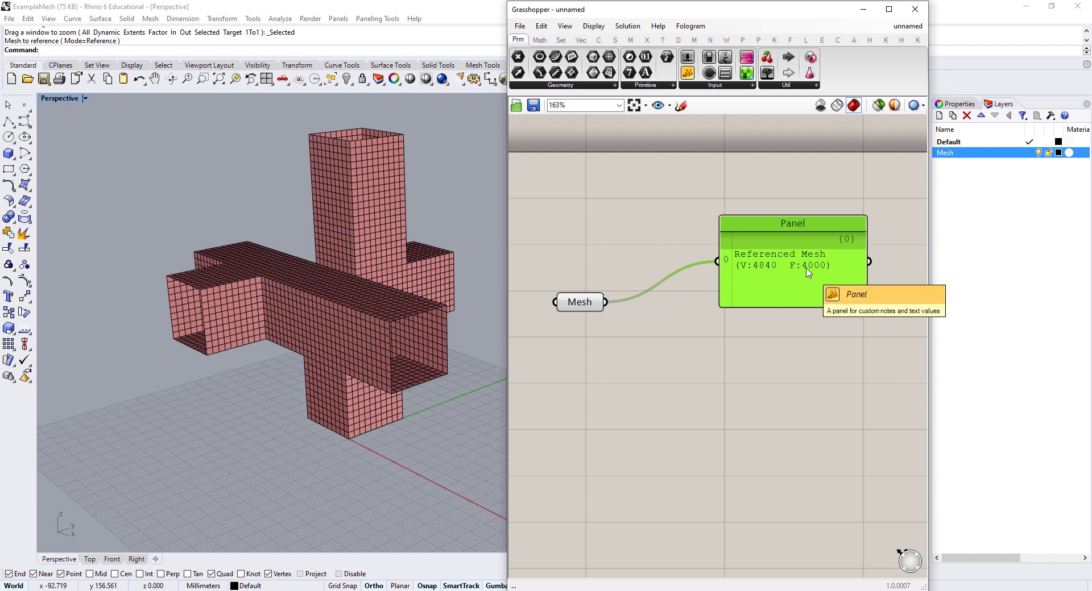
pyautogui.moveTo(582, 302); pyautogui.dragTo(569, 261)
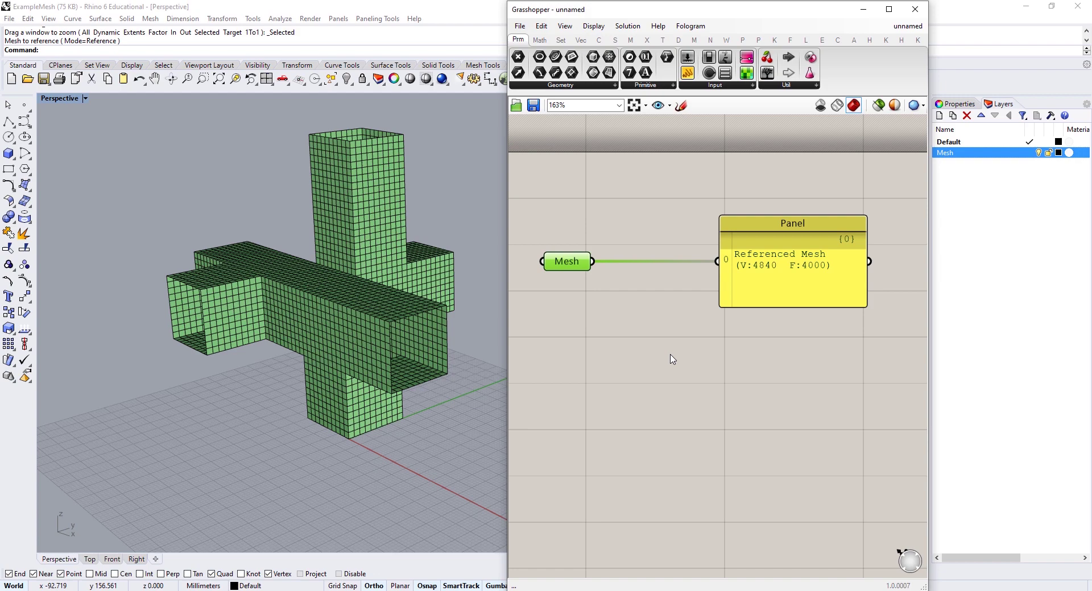
pyautogui.click(677, 401)
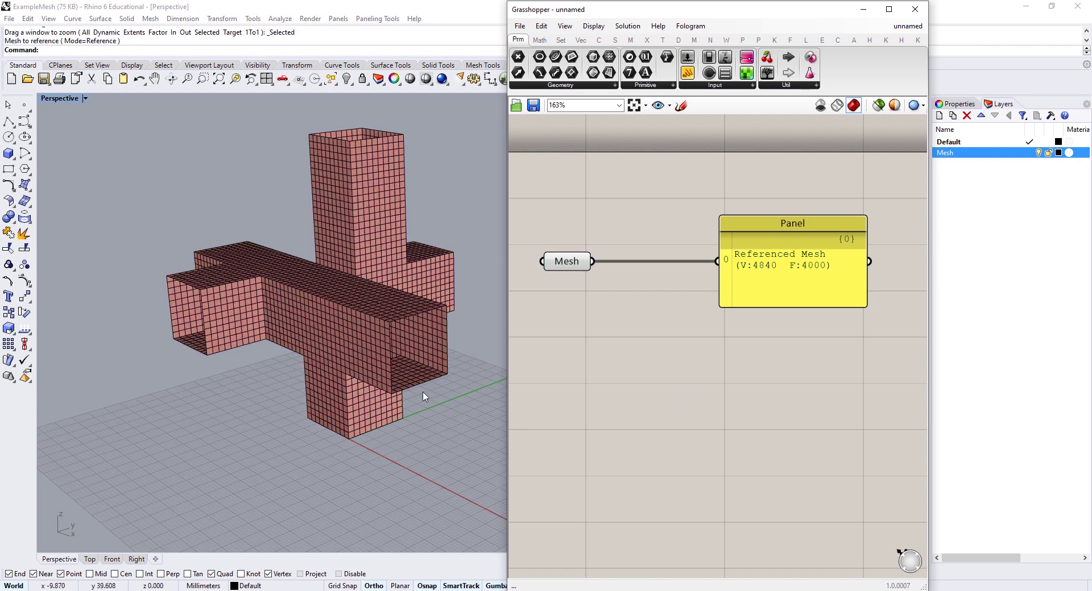
pyautogui.moveTo(424, 397); pyautogui.dragTo(364, 336, button='right')
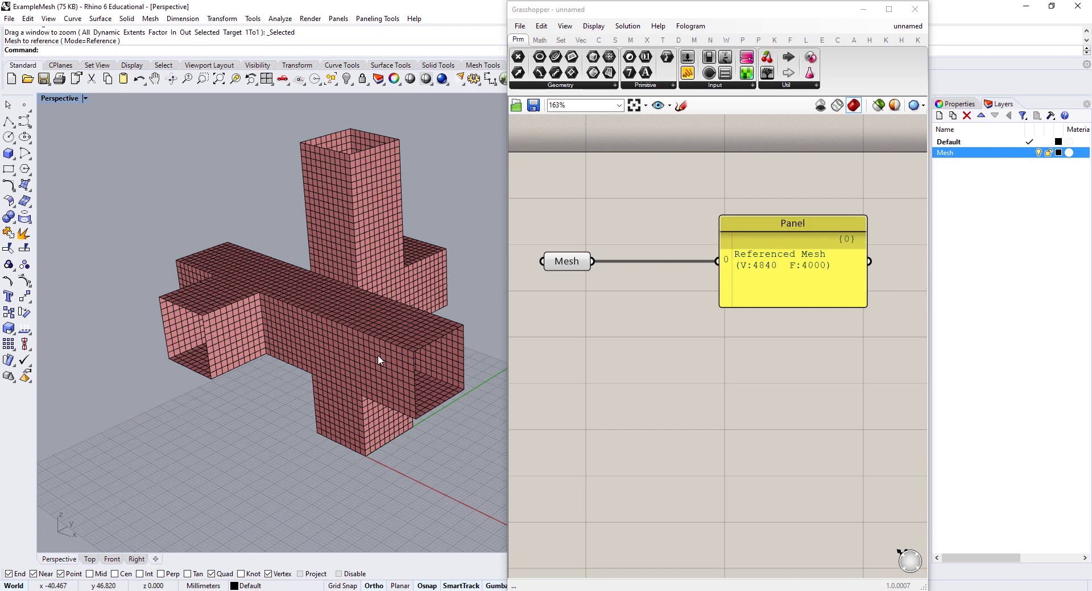
pyautogui.scroll(10, 377, 364)
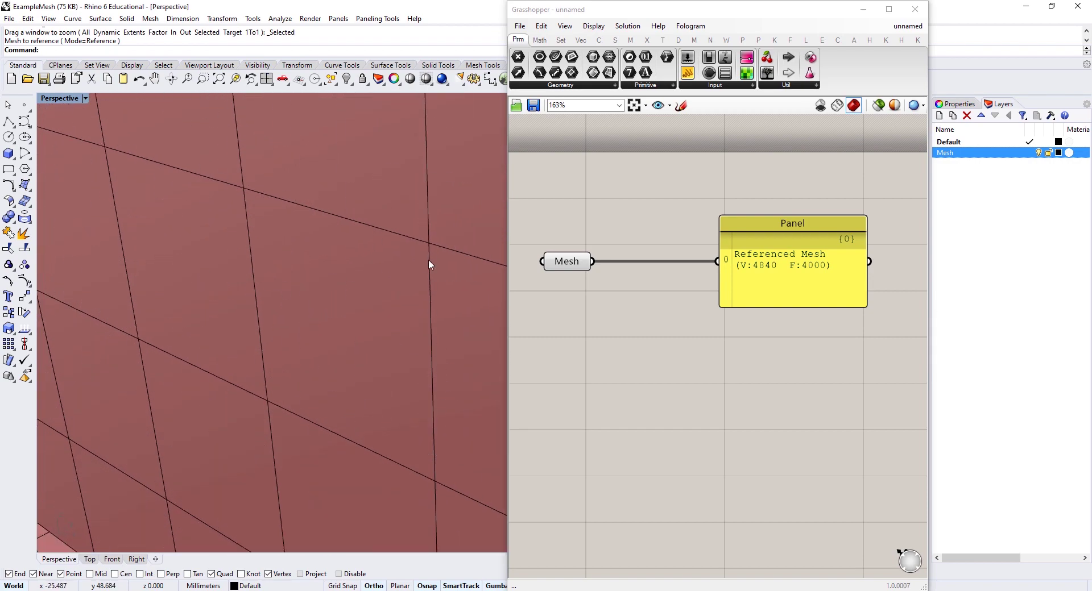
pyautogui.scroll(-10, 425, 260)
pyautogui.scroll(3, 421, 258)
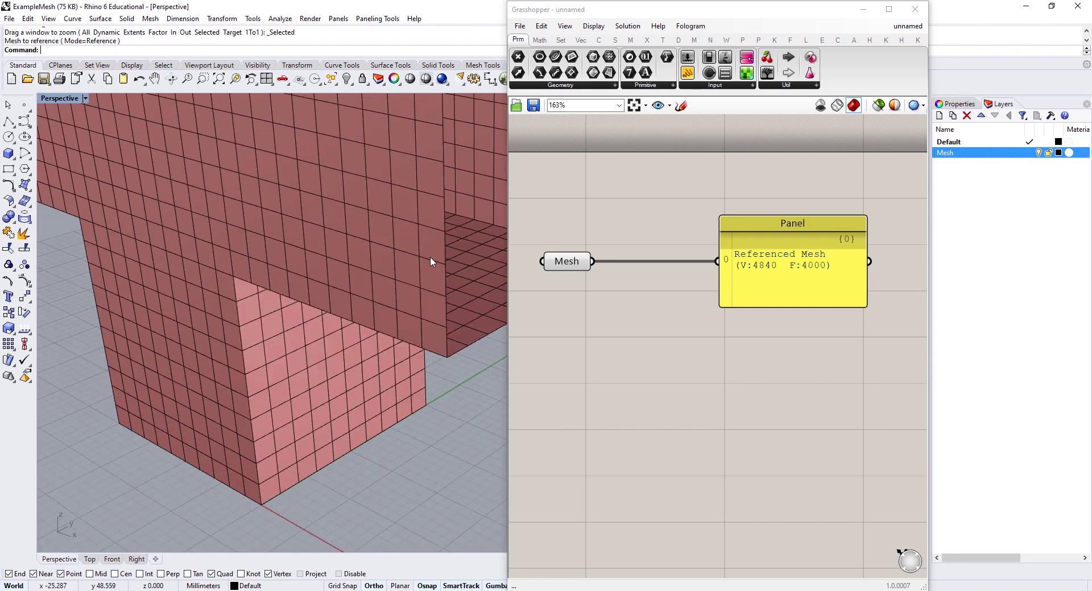
pyautogui.moveTo(415, 251); pyautogui.dragTo(357, 376, button='right')
pyautogui.scroll(-4, 364, 308)
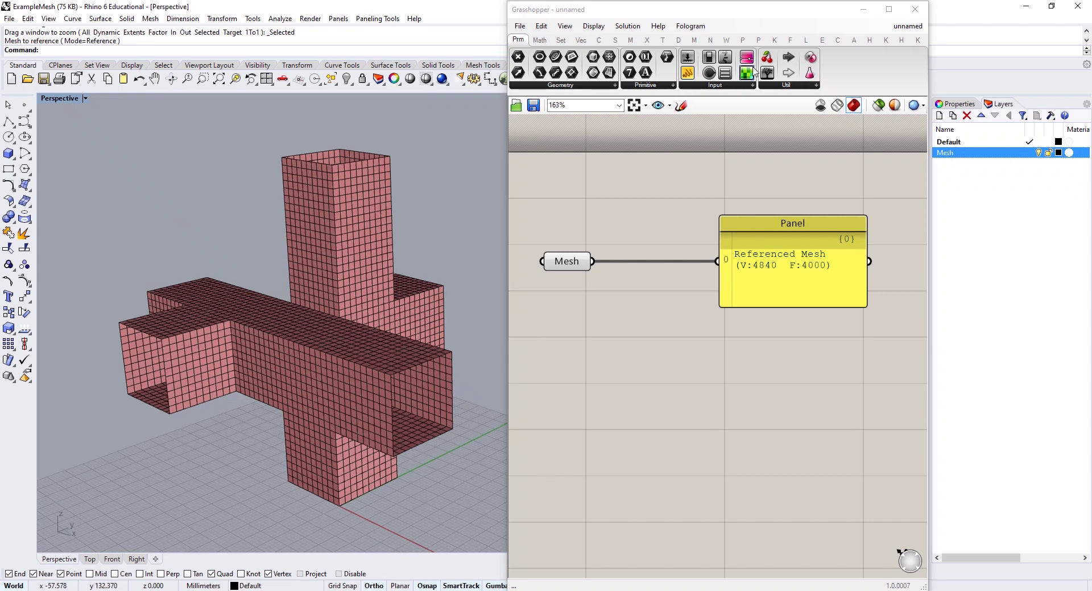
# Step: Add a Kangaroo NakedVertices component below the panel and feed it the referenced mesh
pyautogui.click(774, 40)
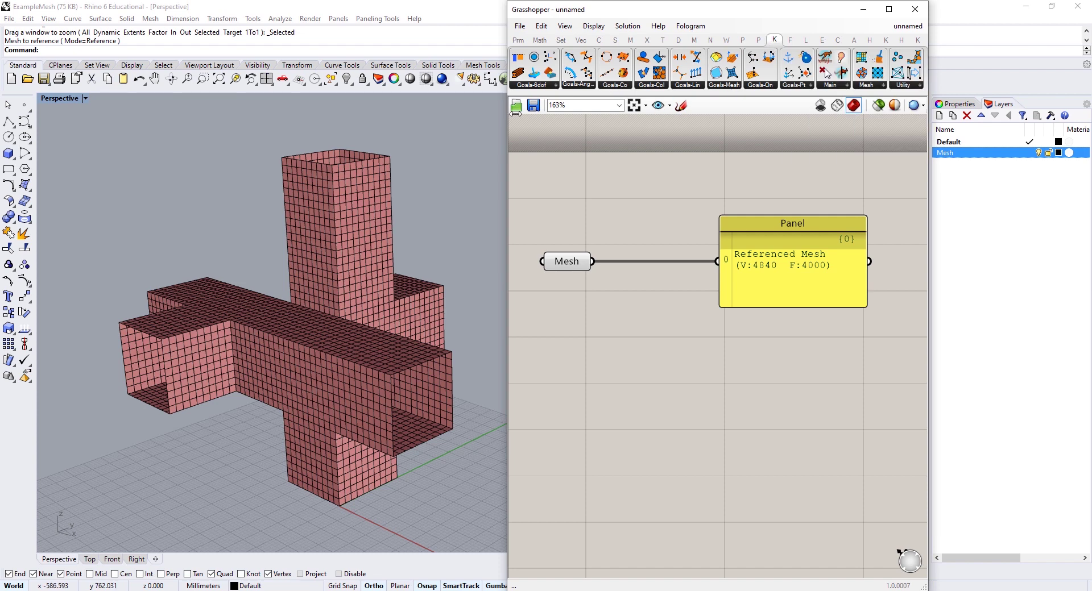
pyautogui.moveTo(928, 114); pyautogui.dragTo(1069, 114)
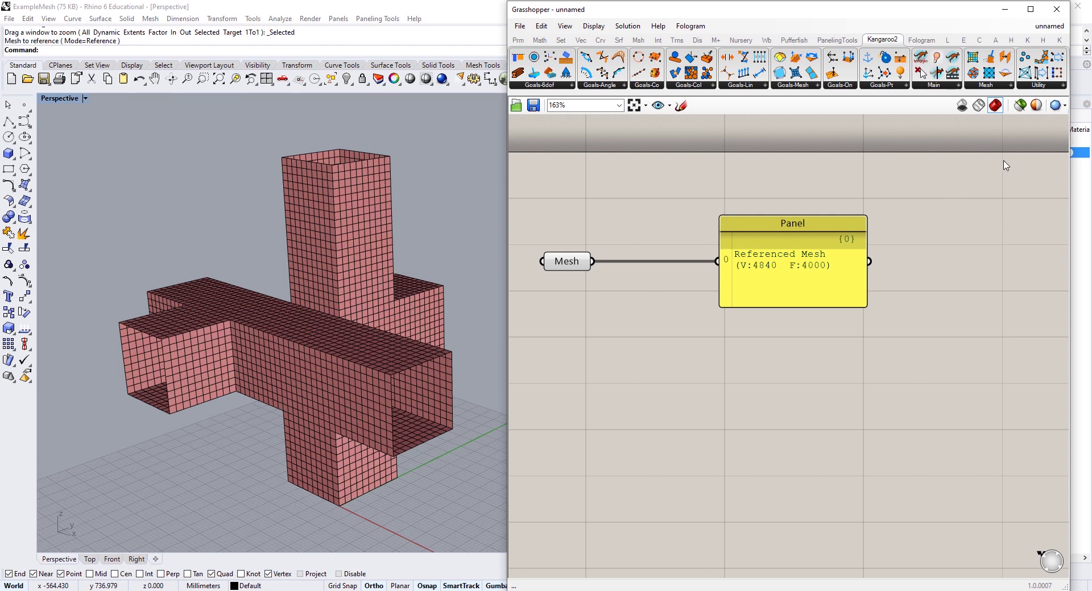
pyautogui.click(1038, 85)
pyautogui.click(997, 86)
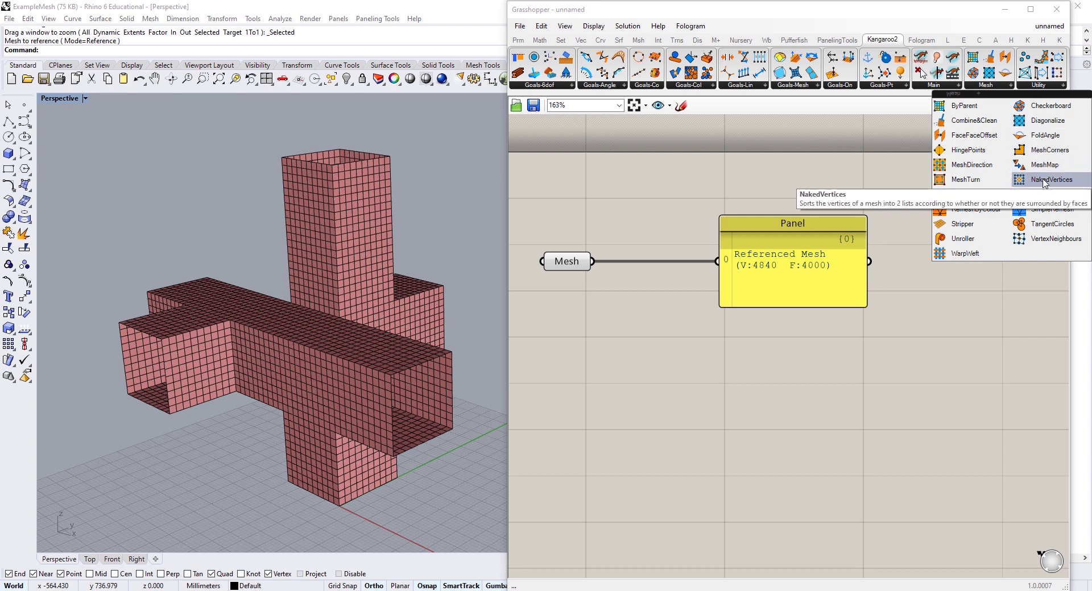
pyautogui.moveTo(1045, 182); pyautogui.dragTo(734, 391)
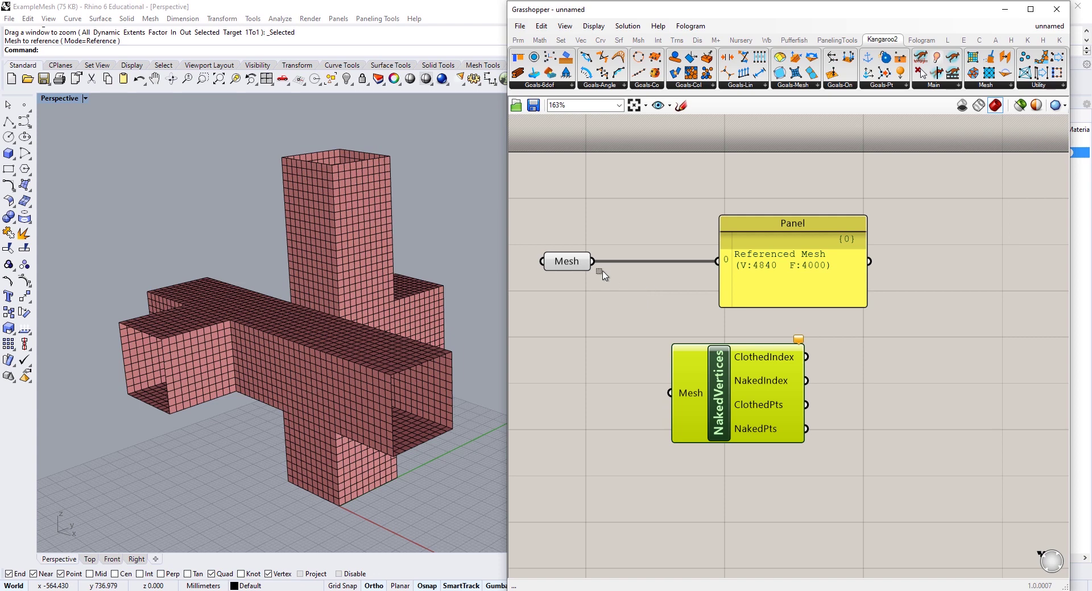
pyautogui.moveTo(592, 261); pyautogui.dragTo(670, 392)
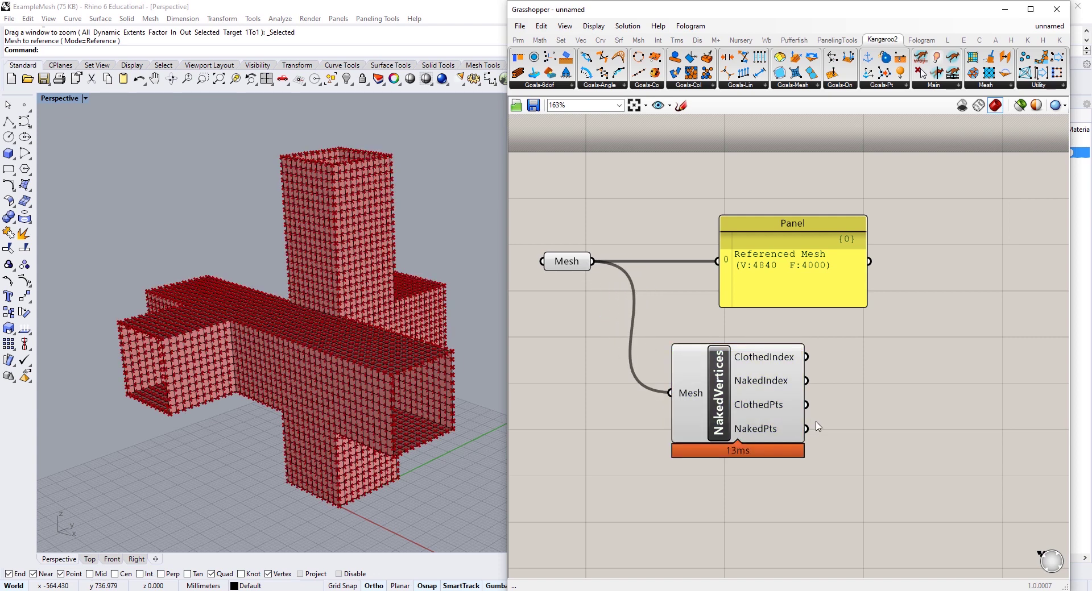
# Step: Add a Point parameter and wire NakedPts into it to display the naked vertices
pyautogui.doubleClick(852, 410)
pyautogui.write('point')
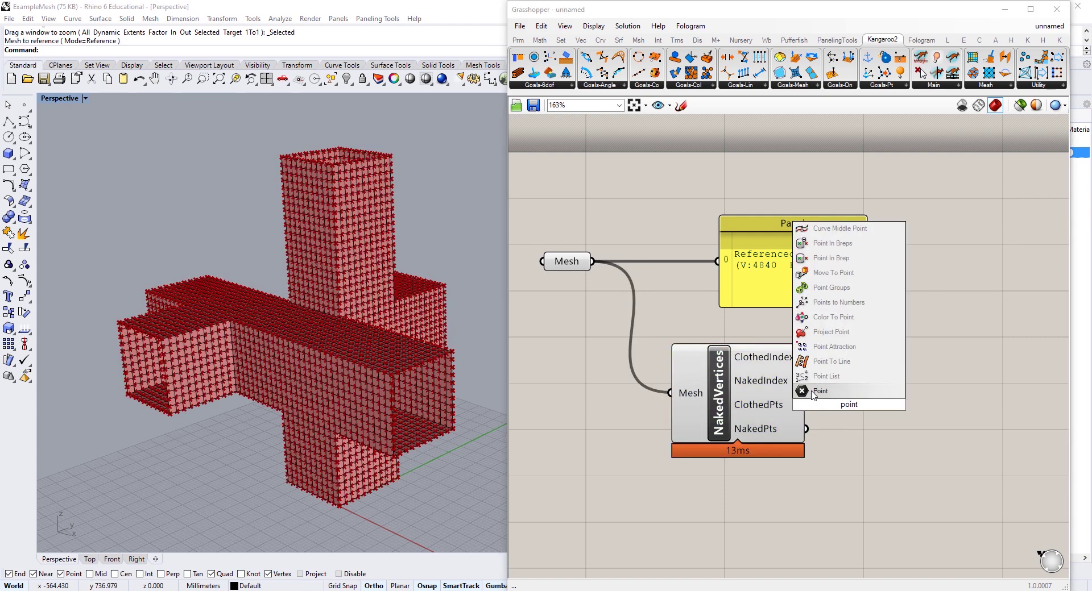
pyautogui.click(819, 391)
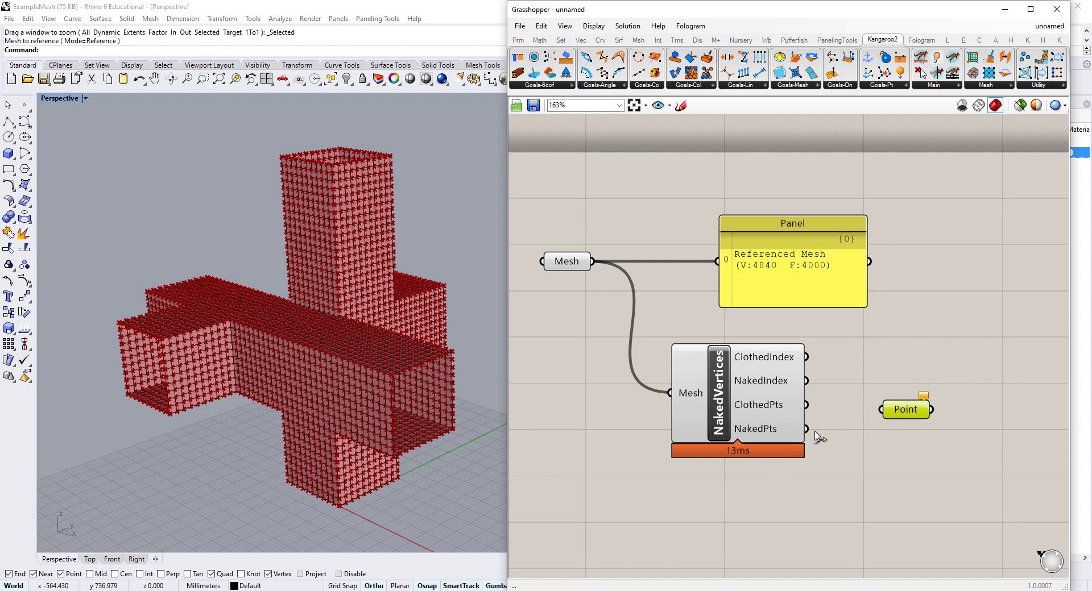
pyautogui.moveTo(806, 429); pyautogui.dragTo(879, 429)
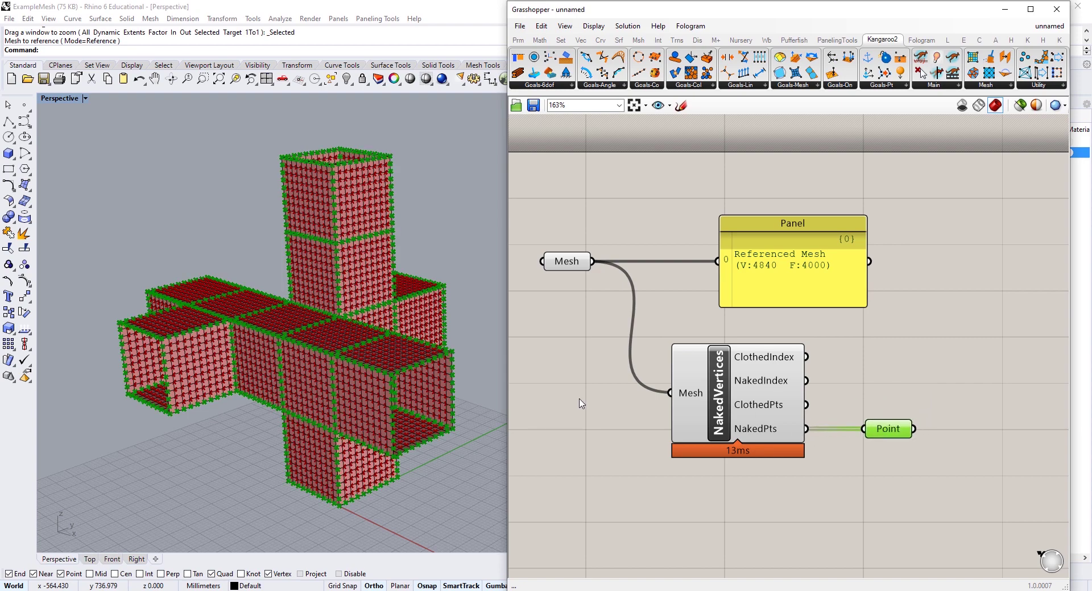
# Step: Orbit and zoom the Perspective view to inspect the green naked vertices along the panel edges
pyautogui.moveTo(376, 398); pyautogui.dragTo(361, 390, button='right')
pyautogui.scroll(-3, 370, 399)
pyautogui.scroll(8, 375, 387)
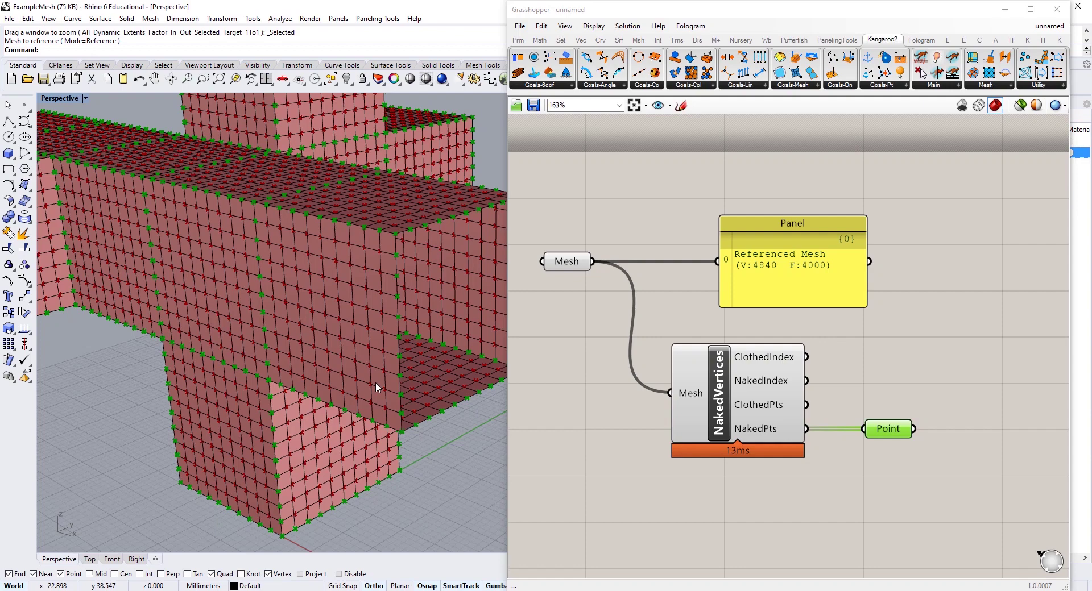
pyautogui.scroll(2, 401, 390)
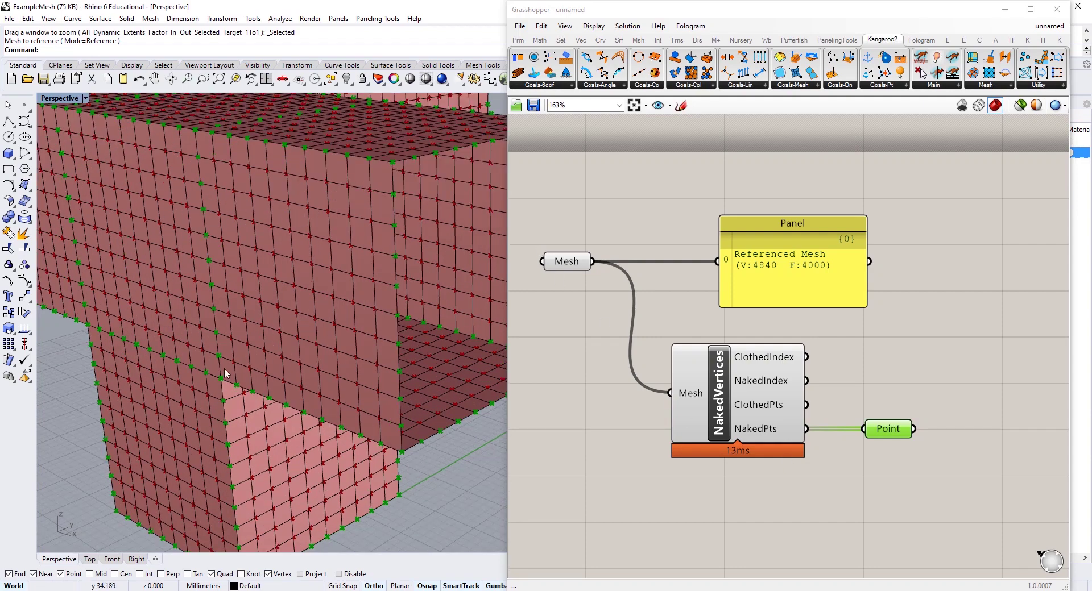
pyautogui.scroll(-3, 225, 373)
pyautogui.moveTo(319, 371); pyautogui.dragTo(283, 208, button='right')
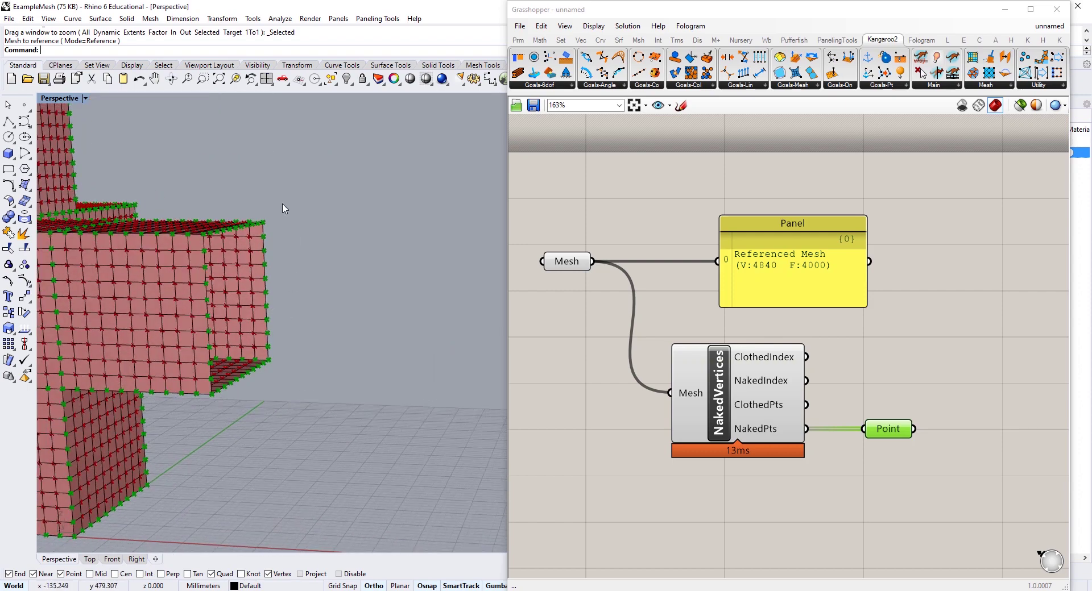
pyautogui.scroll(5, 276, 229)
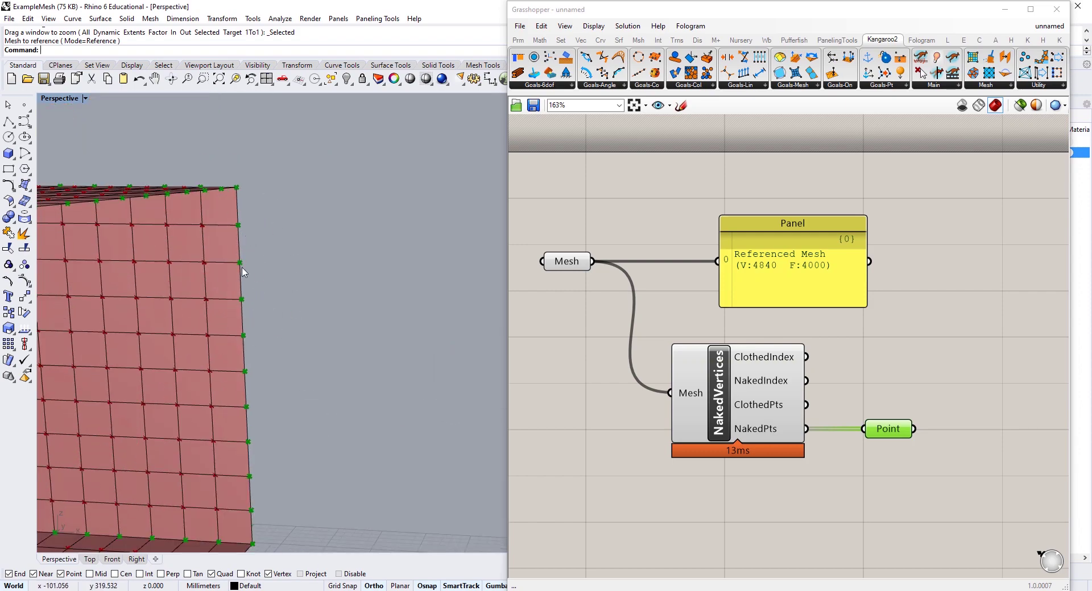
pyautogui.scroll(-5, 283, 284)
pyautogui.scroll(4, 298, 298)
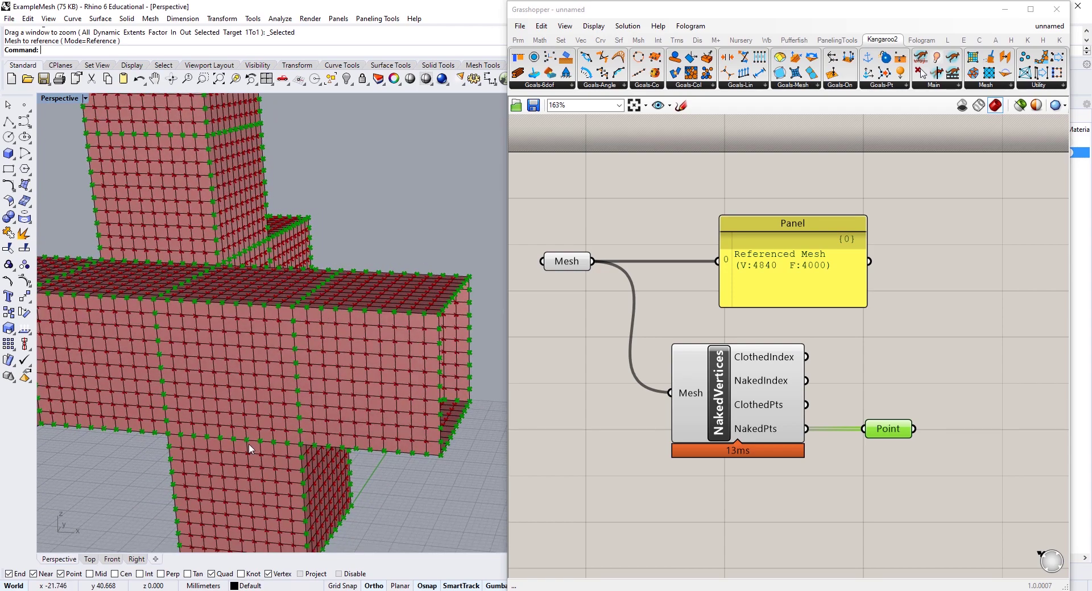
pyautogui.moveTo(199, 283); pyautogui.dragTo(288, 299, button='right')
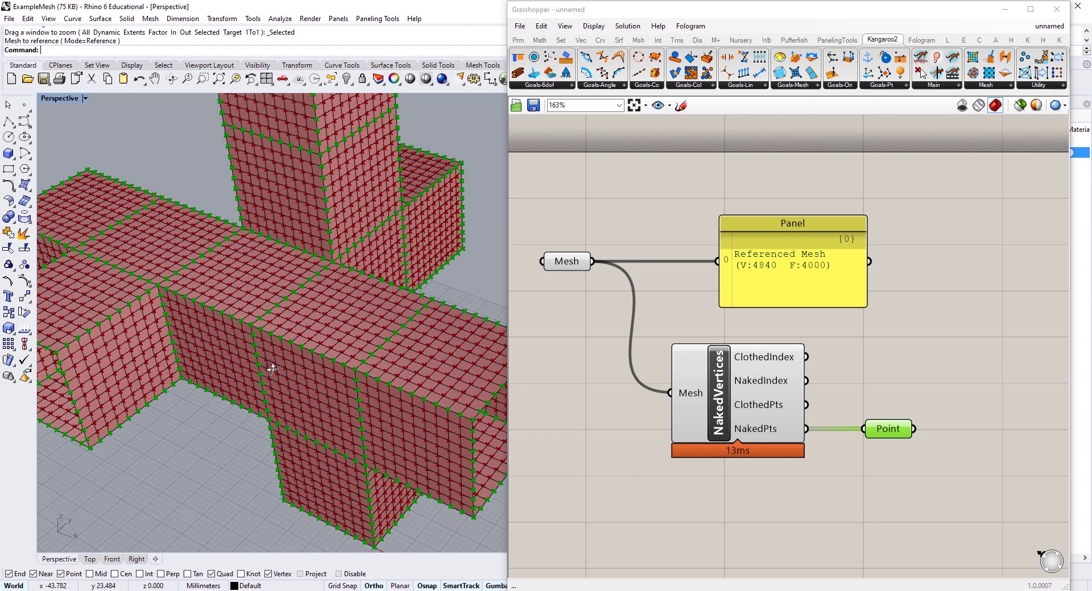
pyautogui.moveTo(273, 368); pyautogui.dragTo(306, 282, button='right')
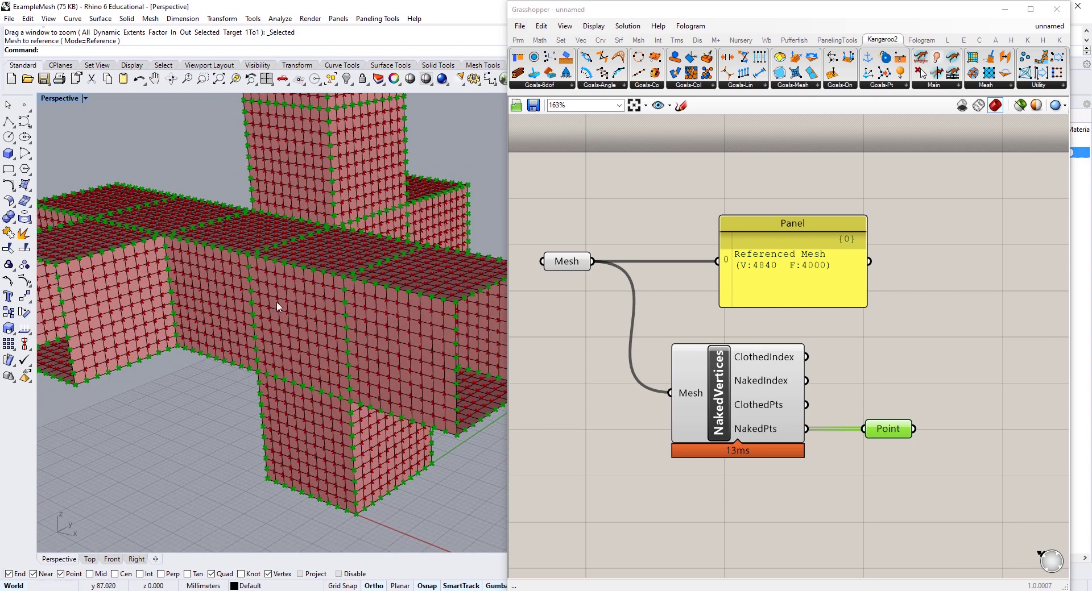
pyautogui.scroll(5, 339, 285)
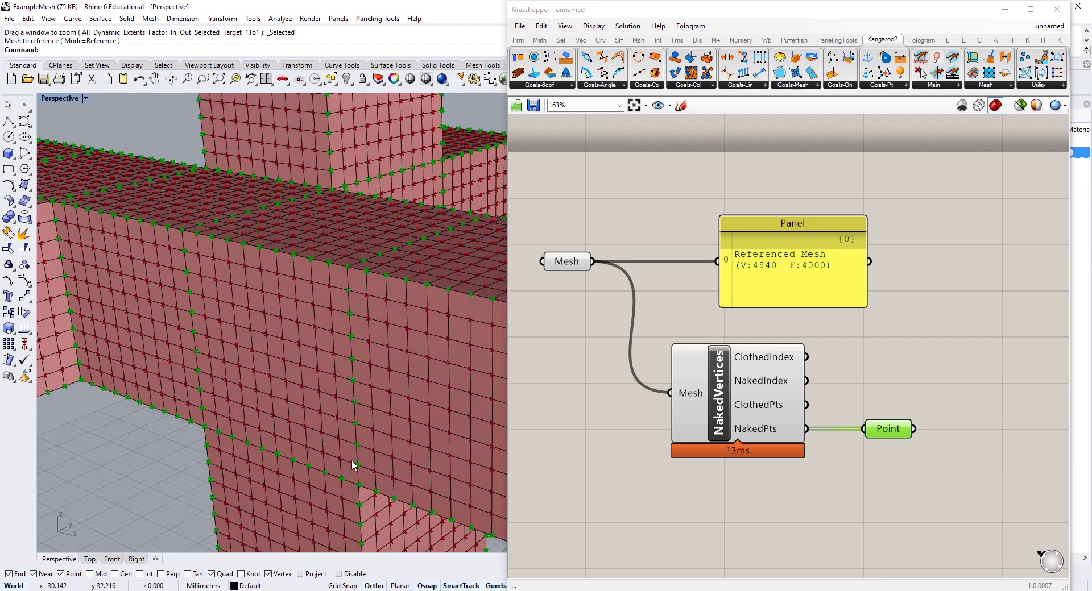
pyautogui.scroll(-6, 340, 481)
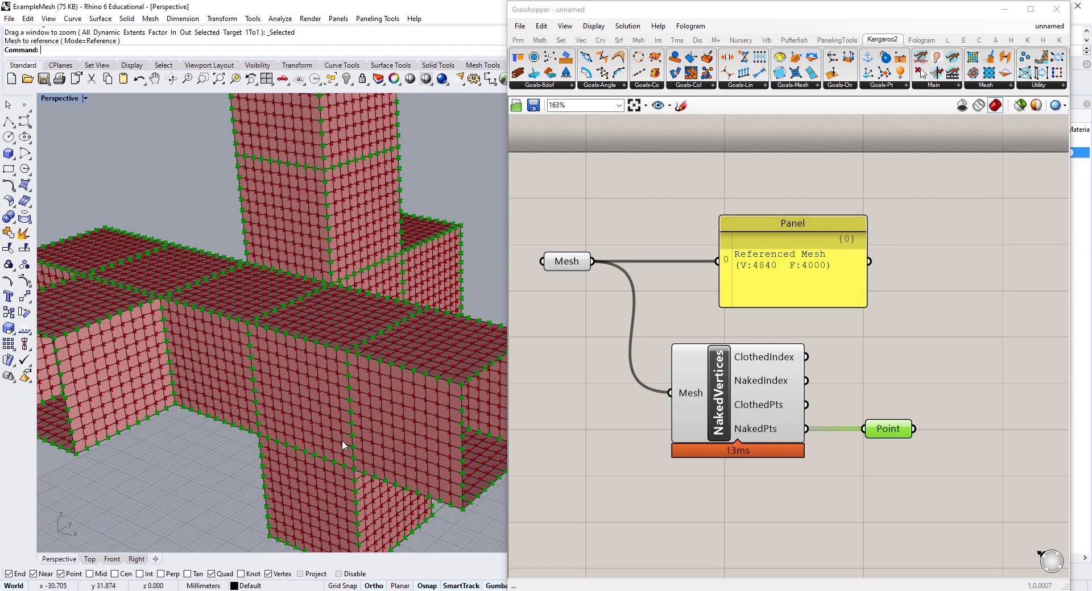
pyautogui.scroll(-3, 367, 255)
# Step: Select and deselect the cross mesh, view its top faces, and pan the definition up-left
pyautogui.click(334, 296)
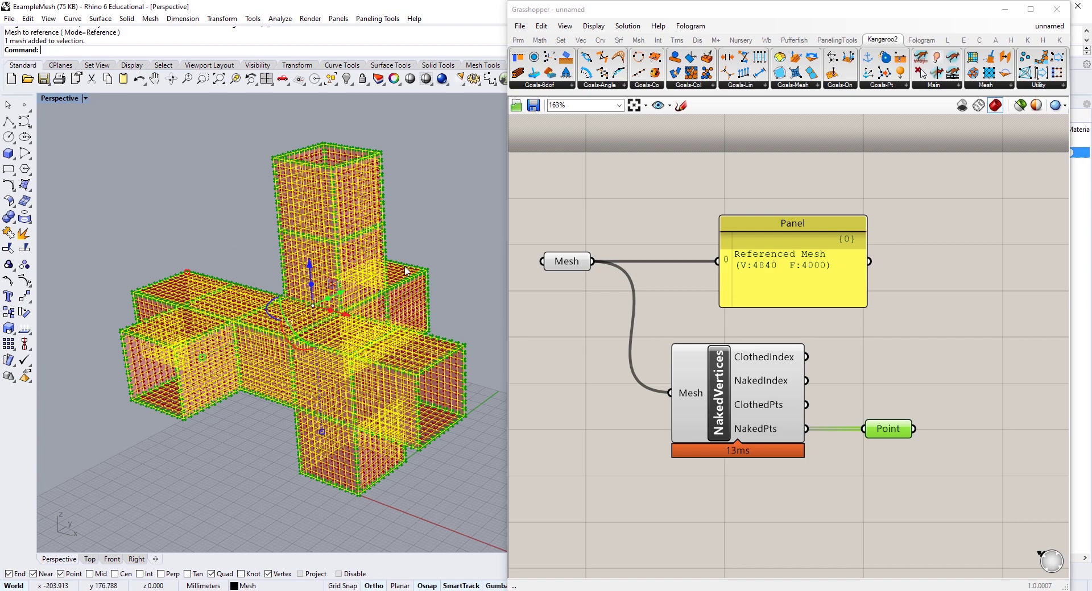
pyautogui.press('Escape')
pyautogui.scroll(5, 413, 293)
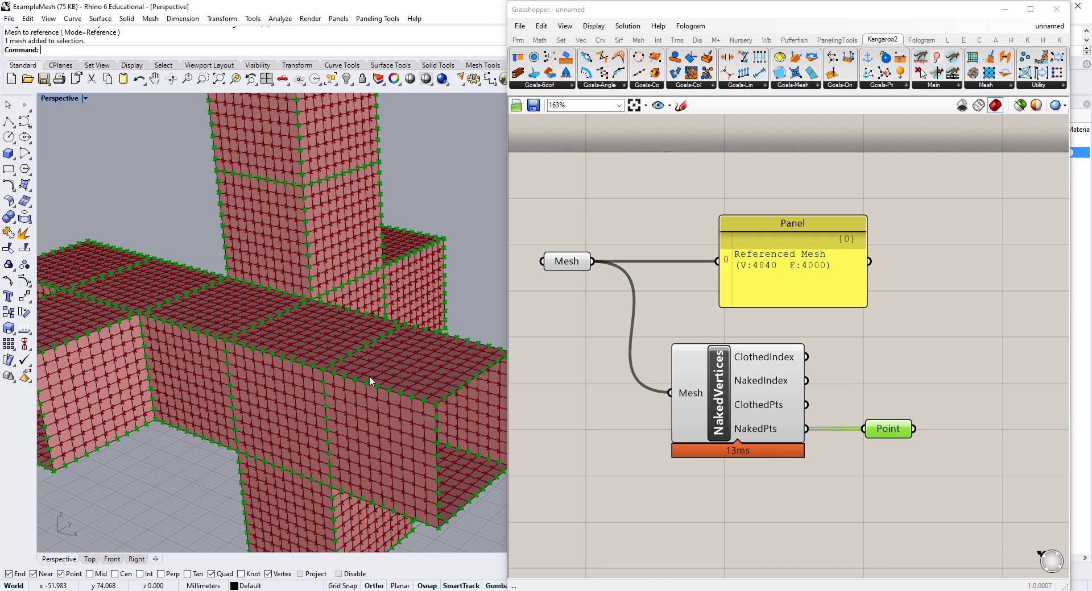
pyautogui.scroll(-5, 358, 436)
pyautogui.click(373, 393)
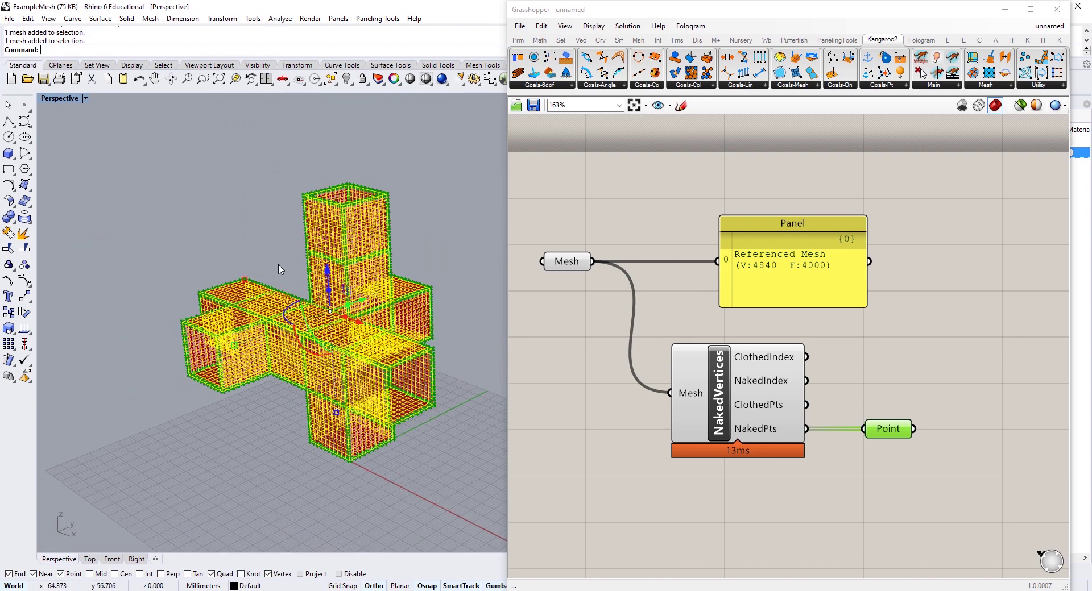
pyautogui.press('Escape')
pyautogui.scroll(6, 356, 329)
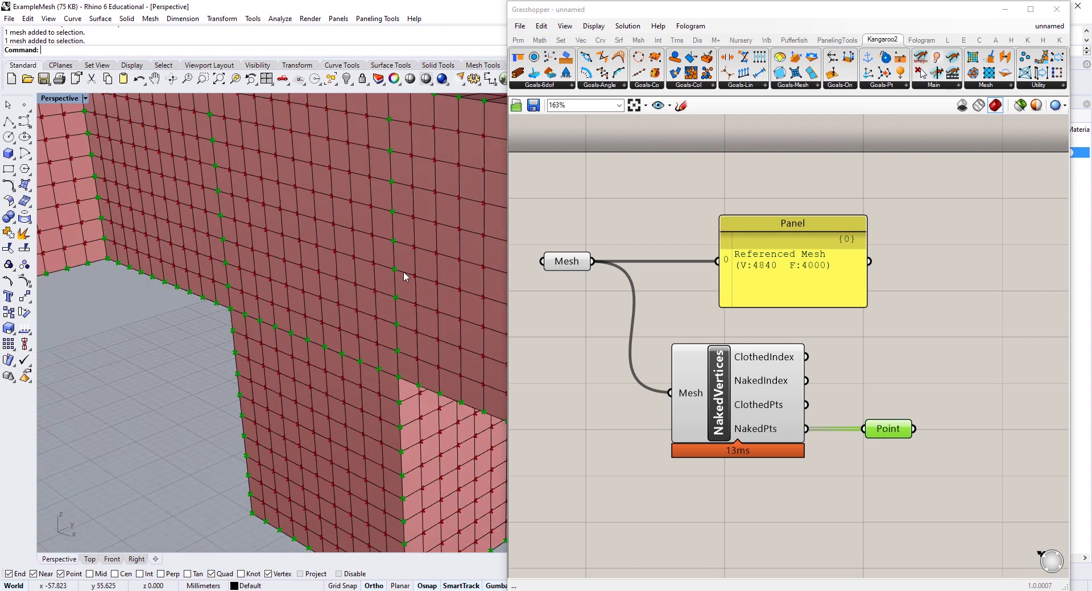
pyautogui.moveTo(259, 307); pyautogui.dragTo(428, 300, button='right')
pyautogui.scroll(-6, 381, 378)
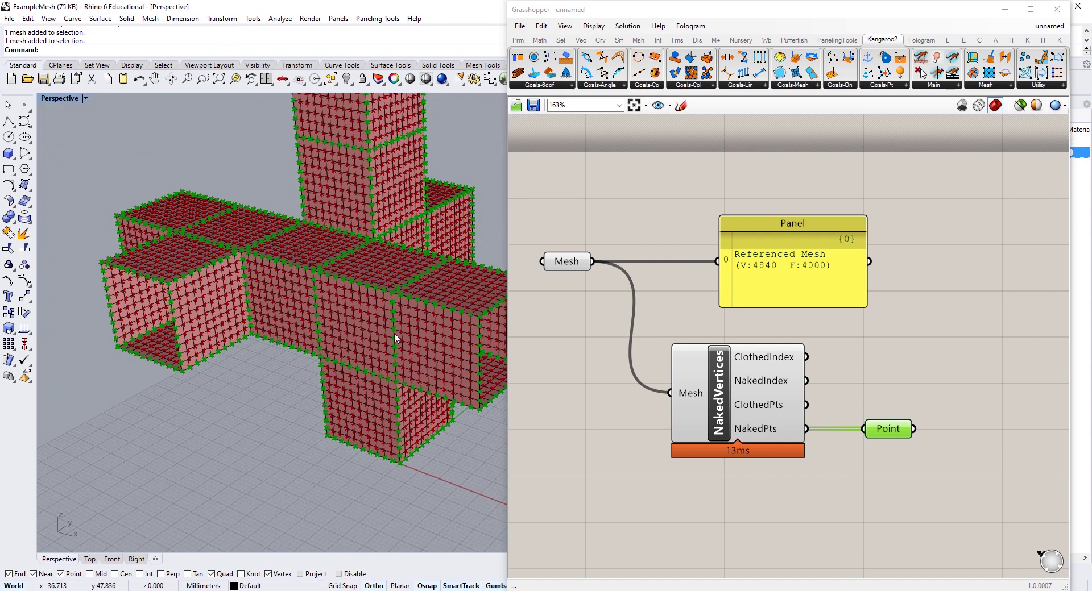
pyautogui.moveTo(799, 374)
pyautogui.moveTo(992, 418); pyautogui.dragTo(936, 392, button='right')
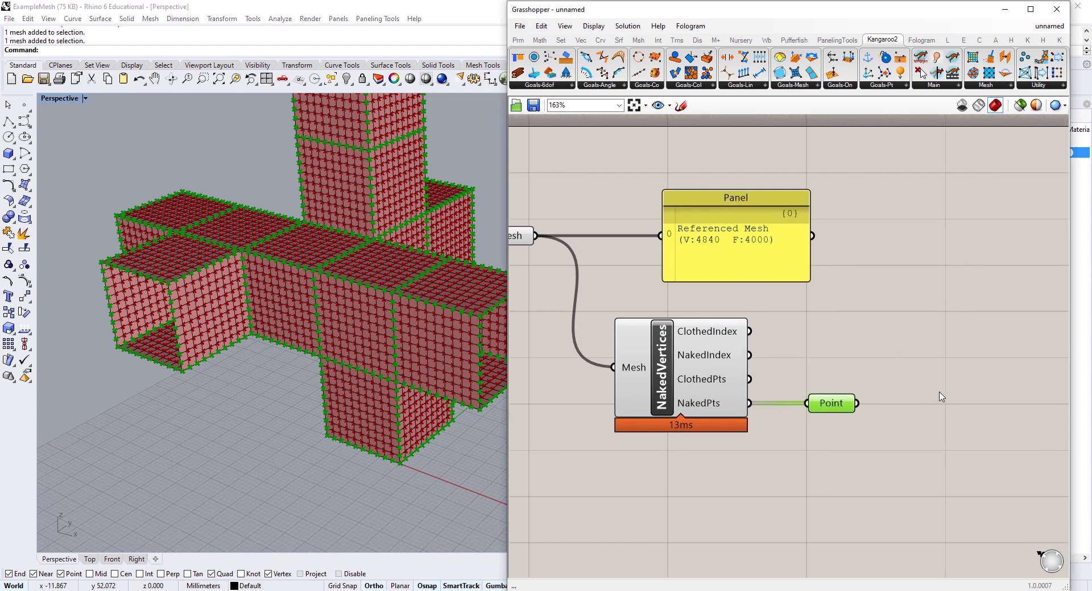
# Step: Add a Mesh WeldVertices component and connect the Mesh parameter to its Mesh input
pyautogui.click(639, 40)
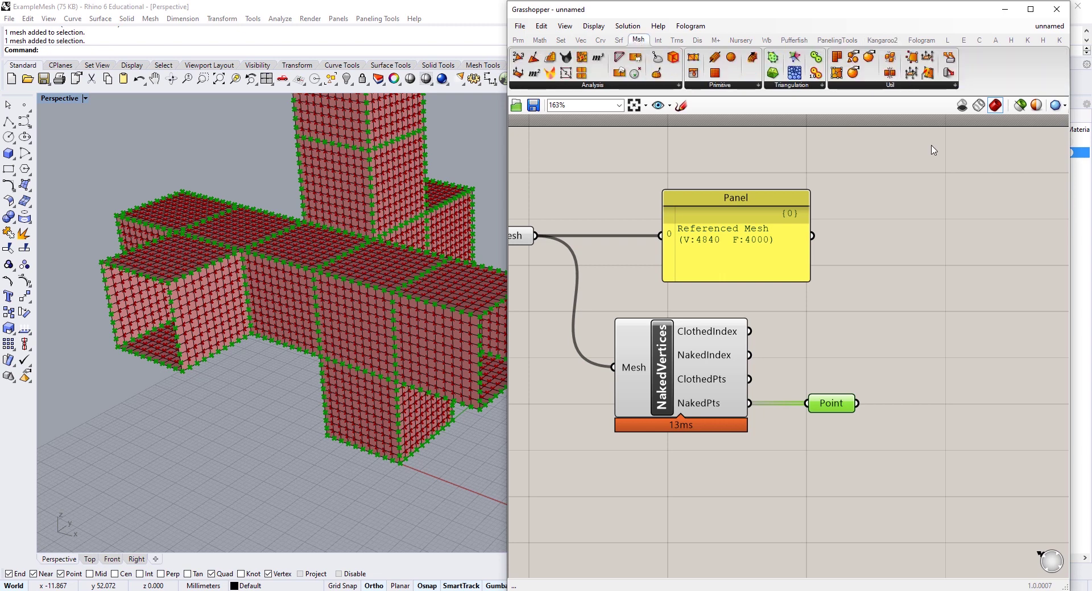
pyautogui.click(890, 86)
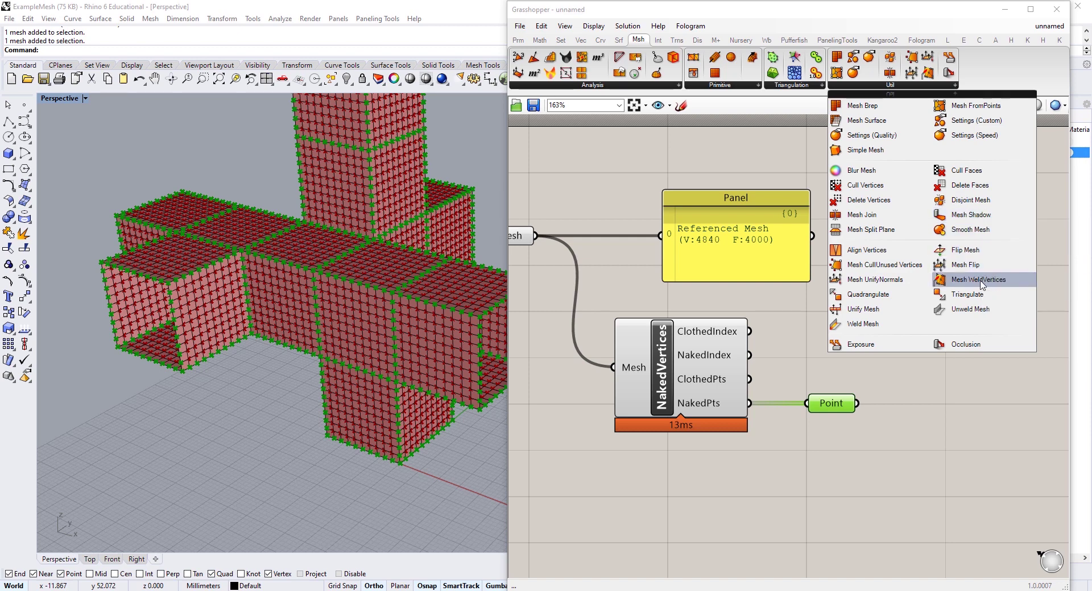
pyautogui.moveTo(979, 279); pyautogui.dragTo(971, 420)
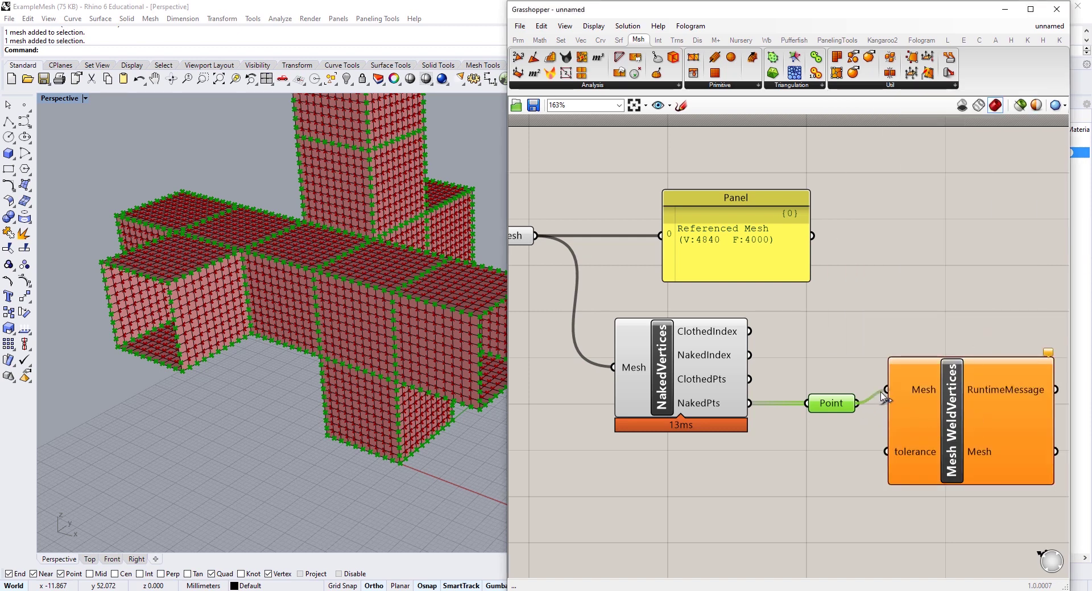
pyautogui.moveTo(534, 236); pyautogui.dragTo(590, 240, button='right')
pyautogui.moveTo(590, 240); pyautogui.dragTo(738, 435)
# Step: Rearrange the components and feed the welded mesh into NakedVertices' Mesh input
pyautogui.scroll(-2, 959, 369)
pyautogui.moveTo(816, 481); pyautogui.dragTo(787, 448, button='right')
pyautogui.moveTo(787, 448); pyautogui.dragTo(792, 455)
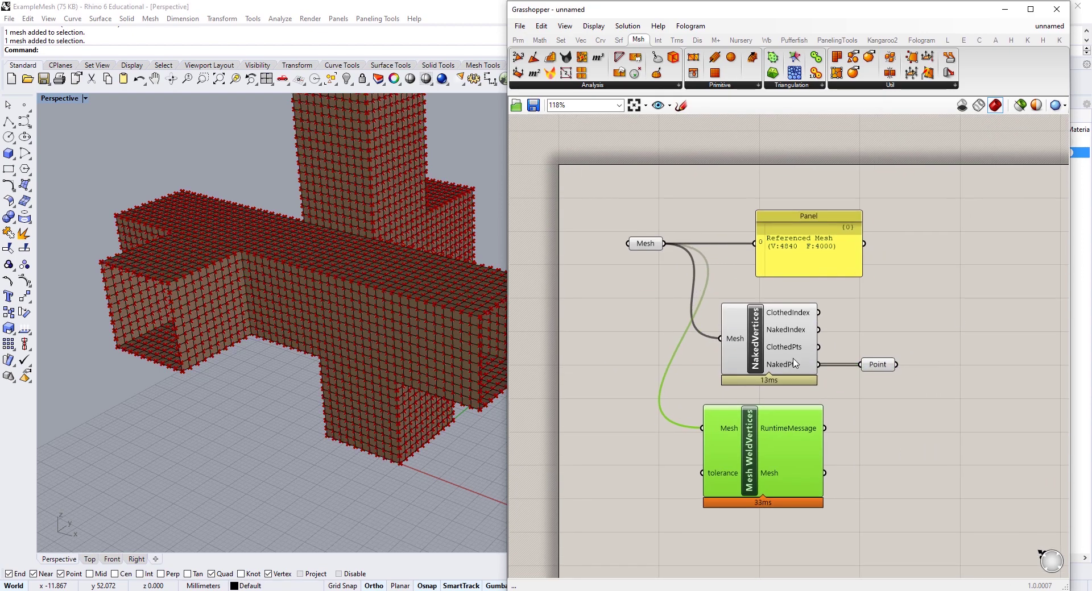
pyautogui.moveTo(961, 311); pyautogui.dragTo(967, 382)
pyautogui.click(922, 472)
pyautogui.moveTo(890, 427); pyautogui.dragTo(854, 398, button='right')
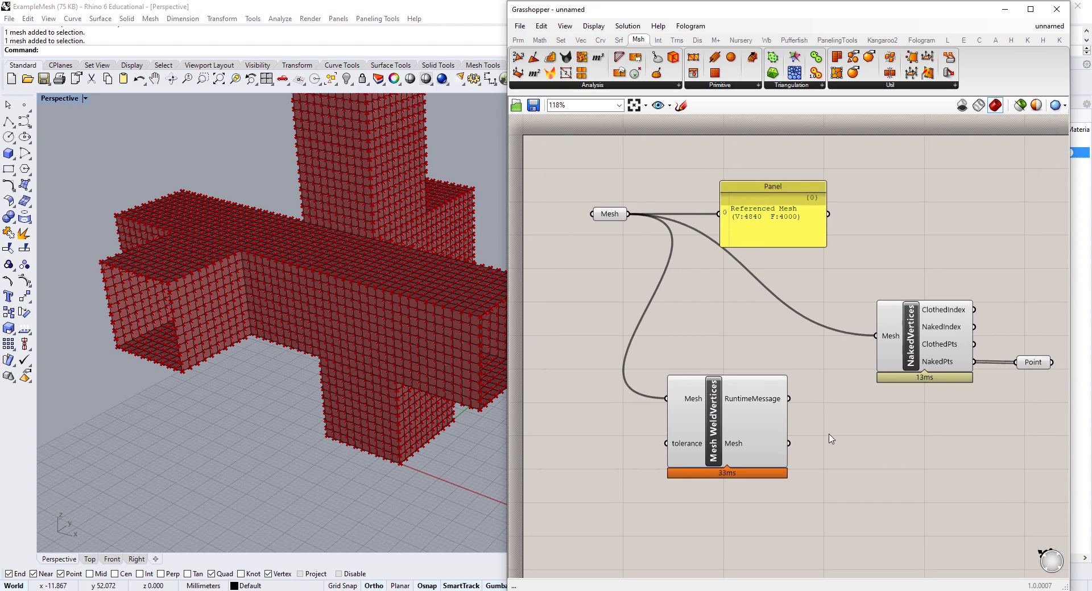
pyautogui.moveTo(788, 444); pyautogui.dragTo(878, 347)
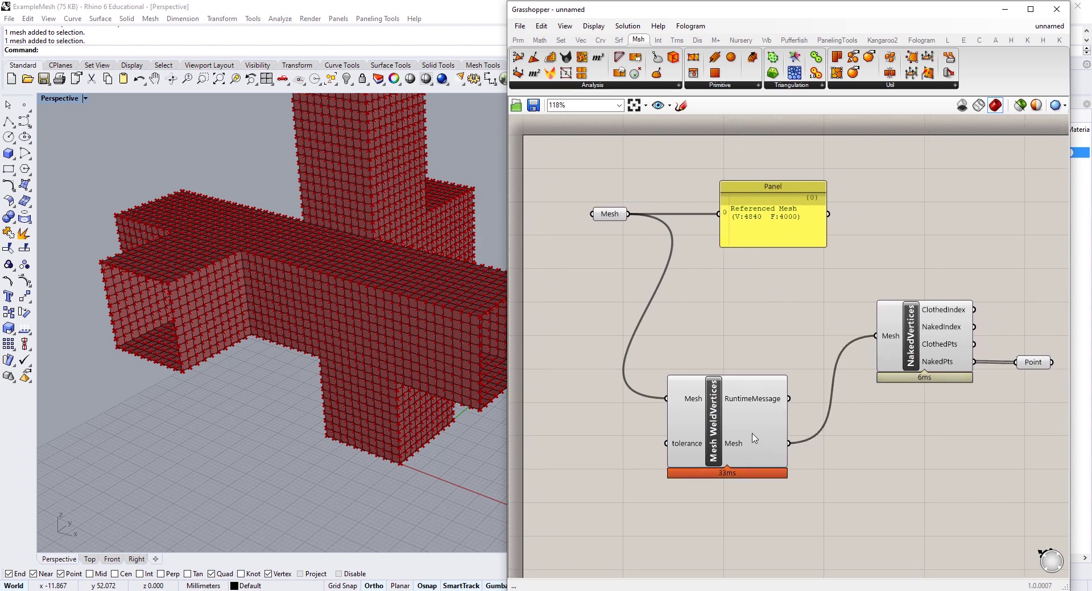
# Step: Preview the Point parameter and orbit the whole mesh to check its open ends
pyautogui.moveTo(750, 439); pyautogui.dragTo(754, 368)
pyautogui.click(1045, 361)
pyautogui.scroll(-5, 294, 356)
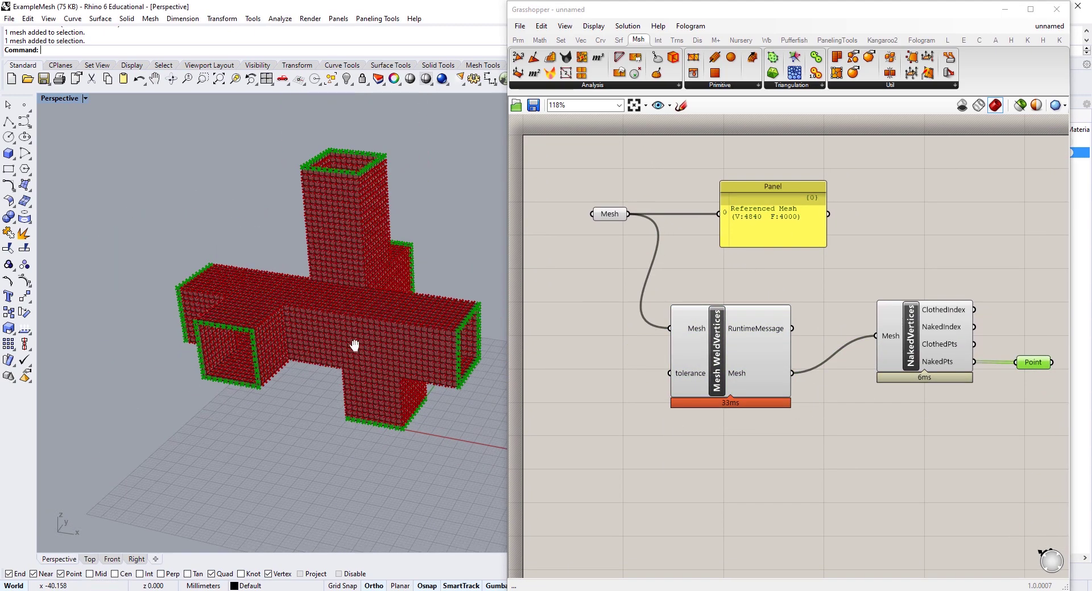
pyautogui.moveTo(354, 346); pyautogui.dragTo(419, 371, button='right')
pyautogui.moveTo(317, 188); pyautogui.dragTo(302, 220, button='right')
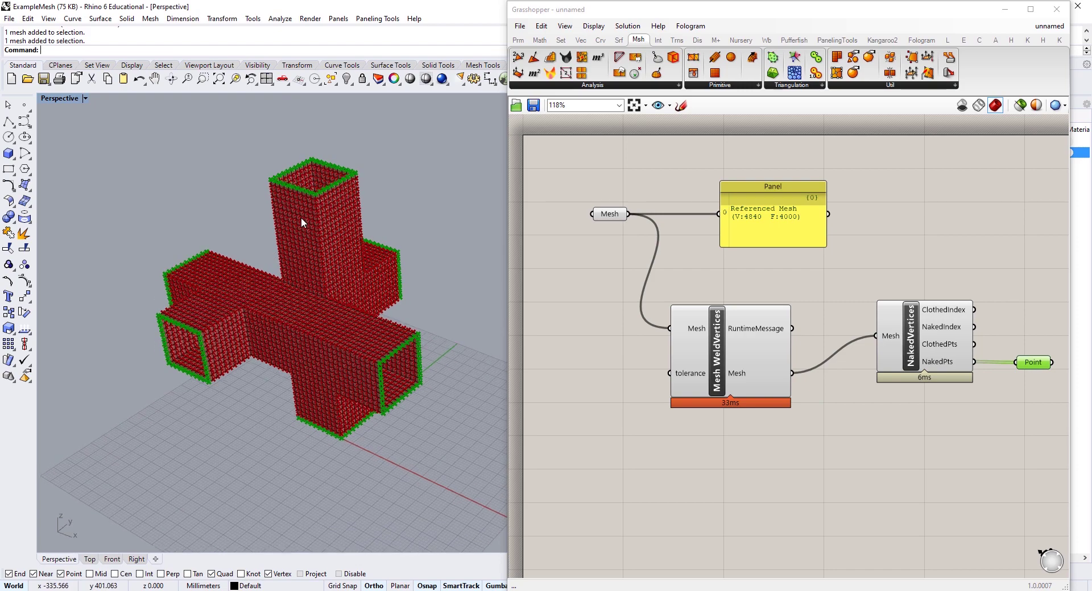
pyautogui.moveTo(312, 176); pyautogui.dragTo(257, 328, button='right')
pyautogui.moveTo(223, 365); pyautogui.dragTo(189, 281, button='right')
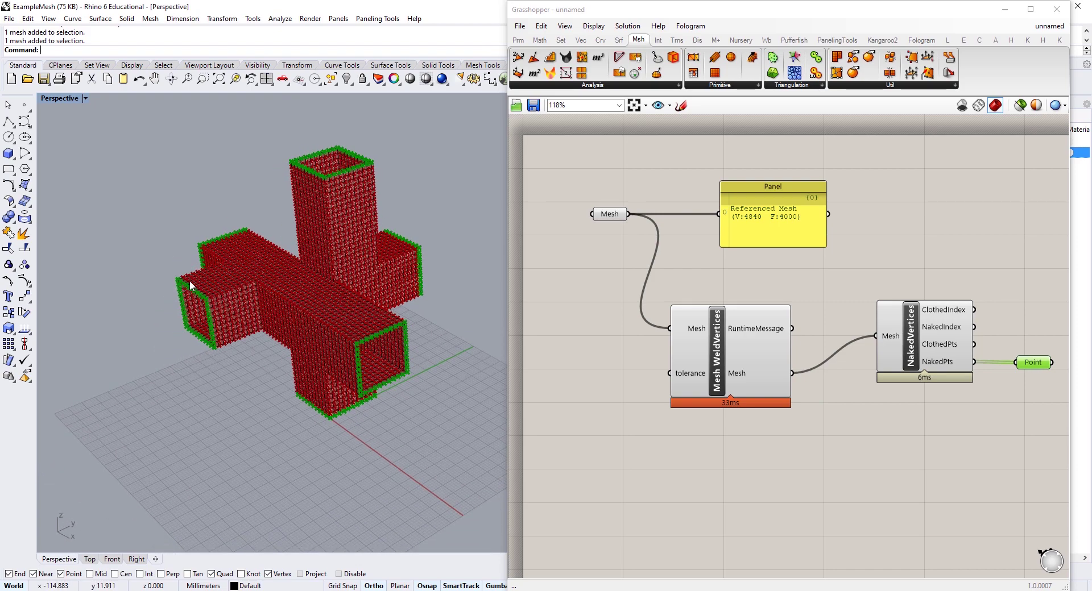
pyautogui.moveTo(417, 380); pyautogui.dragTo(460, 370, button='right')
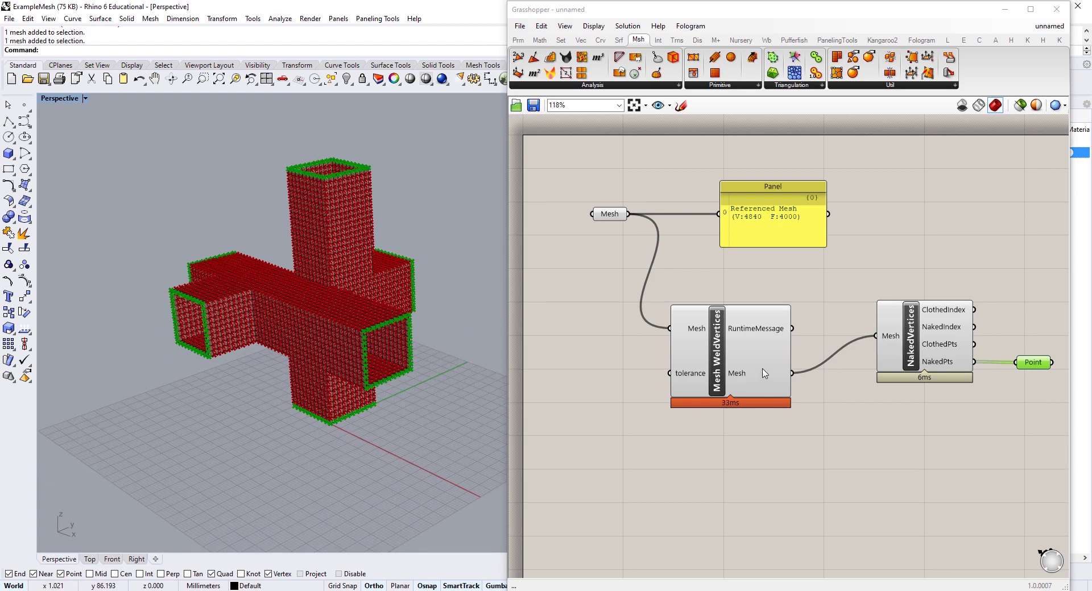
# Step: Check the 0.01 weld tolerance, then re-preview the points and inspect only open-edge vertices remaining
pyautogui.moveTo(762, 370); pyautogui.dragTo(772, 333)
pyautogui.moveTo(703, 346)
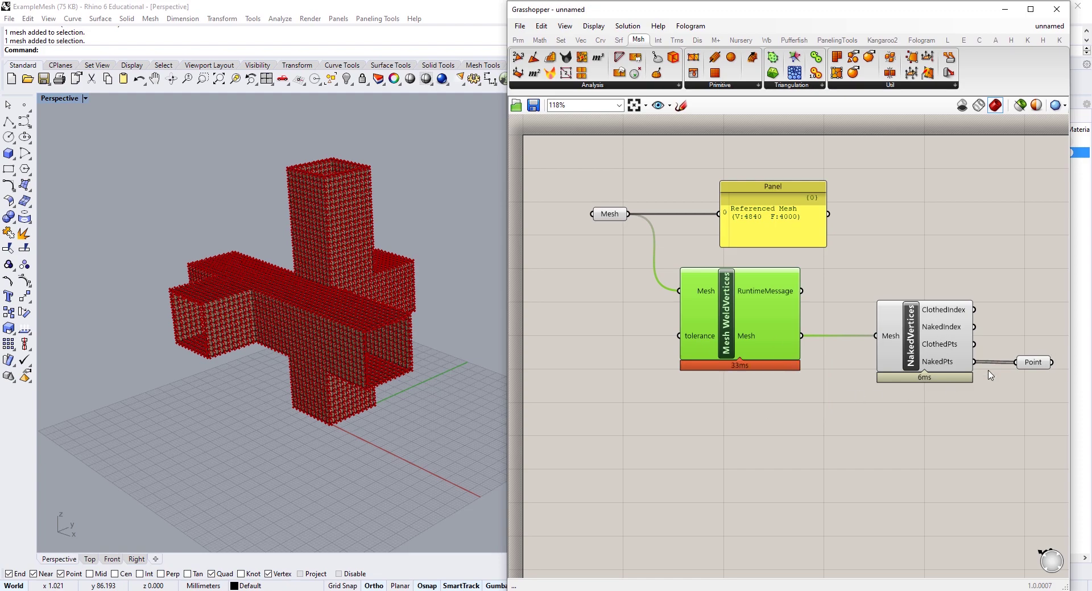
pyautogui.click(1028, 363)
pyautogui.moveTo(432, 358); pyautogui.dragTo(342, 284, button='right')
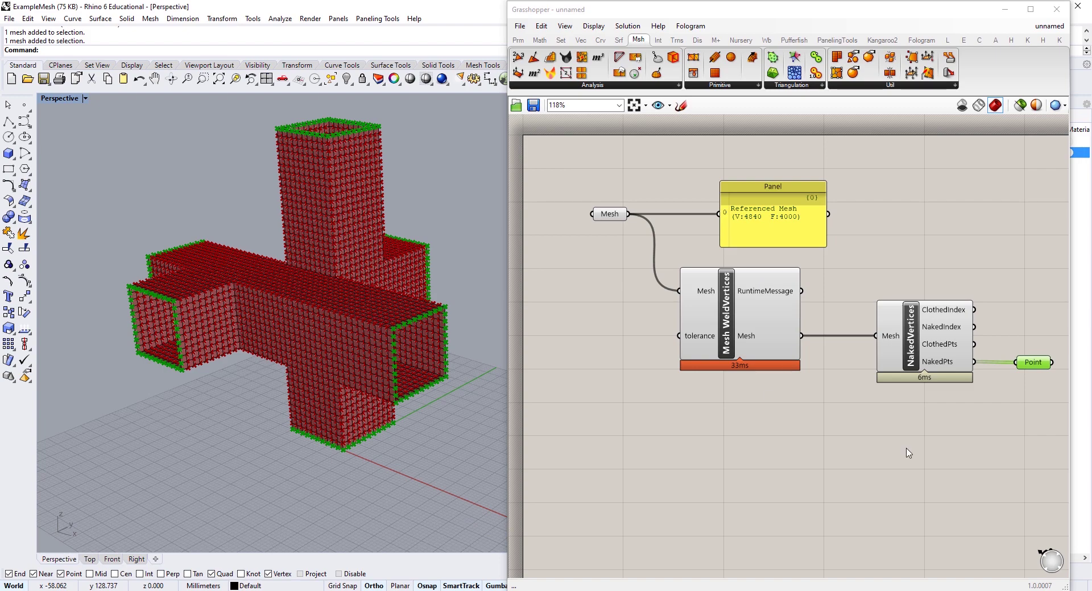
pyautogui.moveTo(292, 394); pyautogui.dragTo(284, 318, button='right')
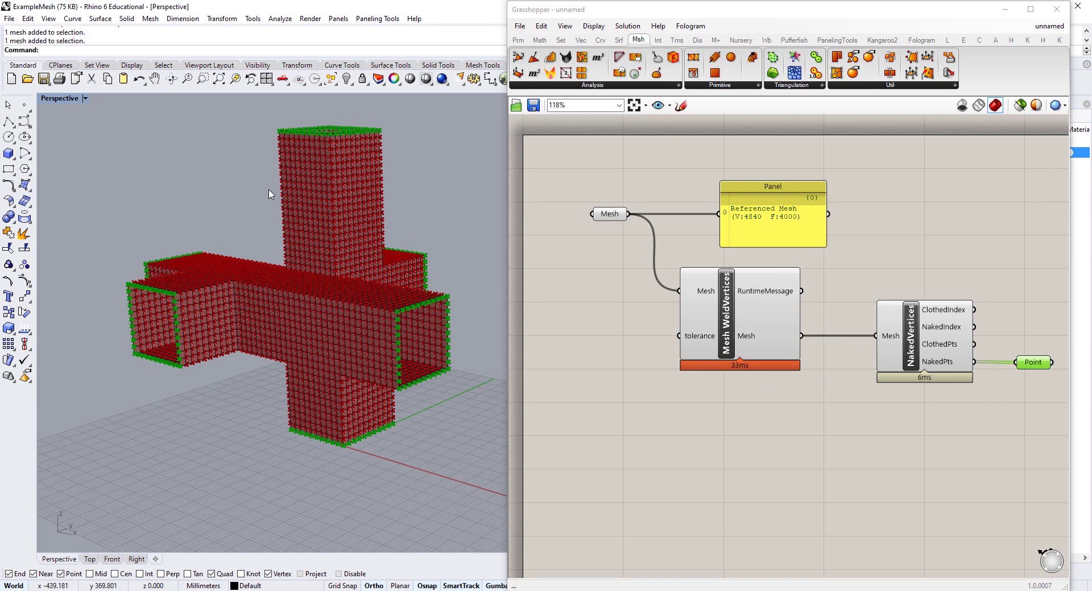
pyautogui.moveTo(268, 195); pyautogui.dragTo(291, 232, button='right')
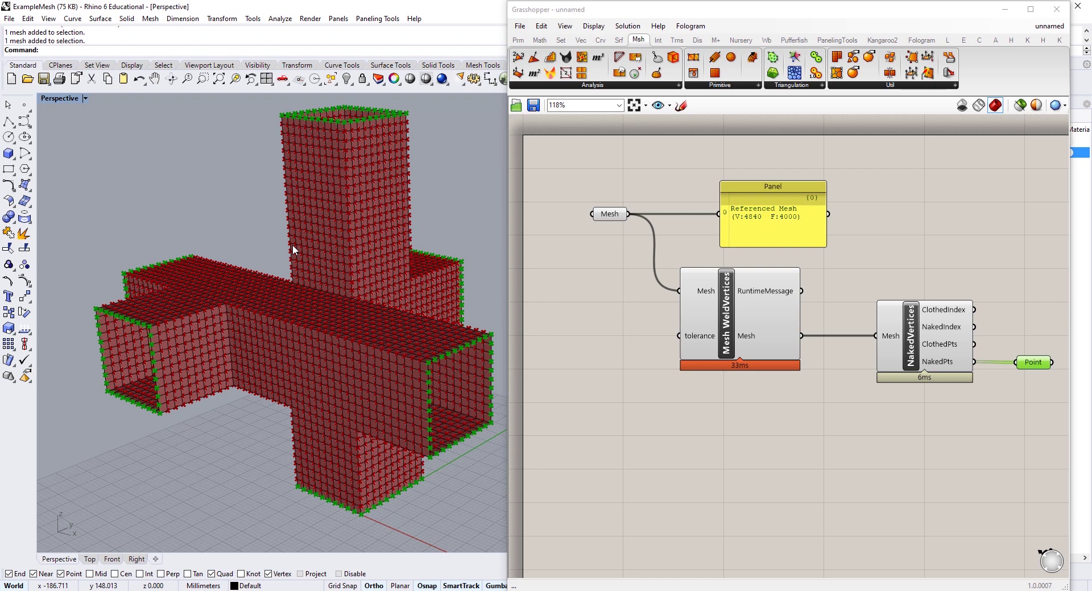
# Step: Copy the Panel, wire WeldVertices' output into it showing 4116 vertices and 4000 faces, and place it beside the original
pyautogui.moveTo(854, 443); pyautogui.dragTo(706, 448, button='right')
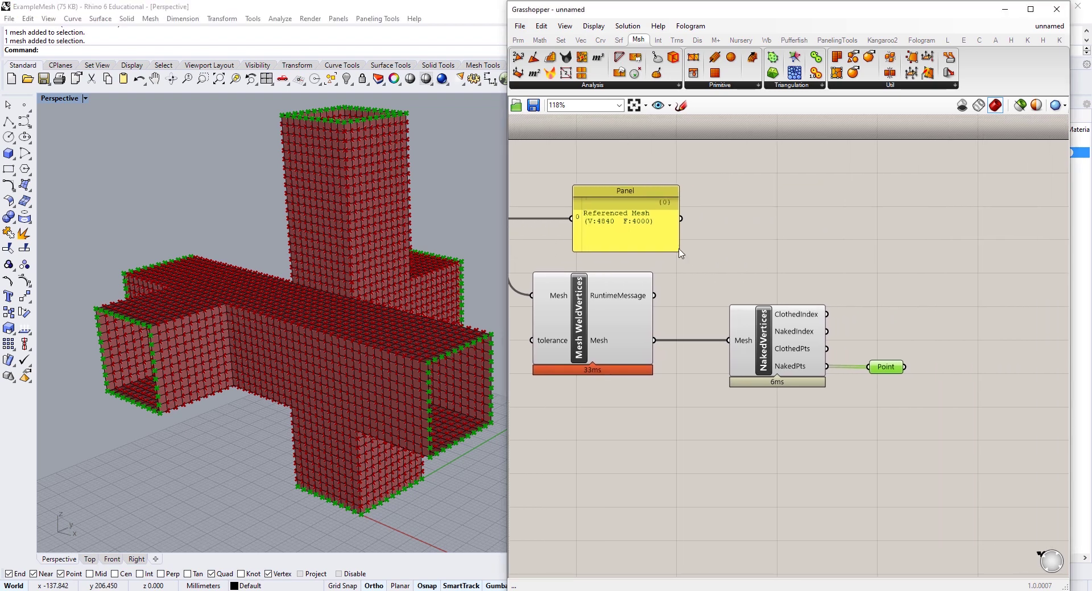
pyautogui.keyDown('alt'); pyautogui.moveTo(612, 229); pyautogui.dragTo(965, 293); pyautogui.keyUp('alt')
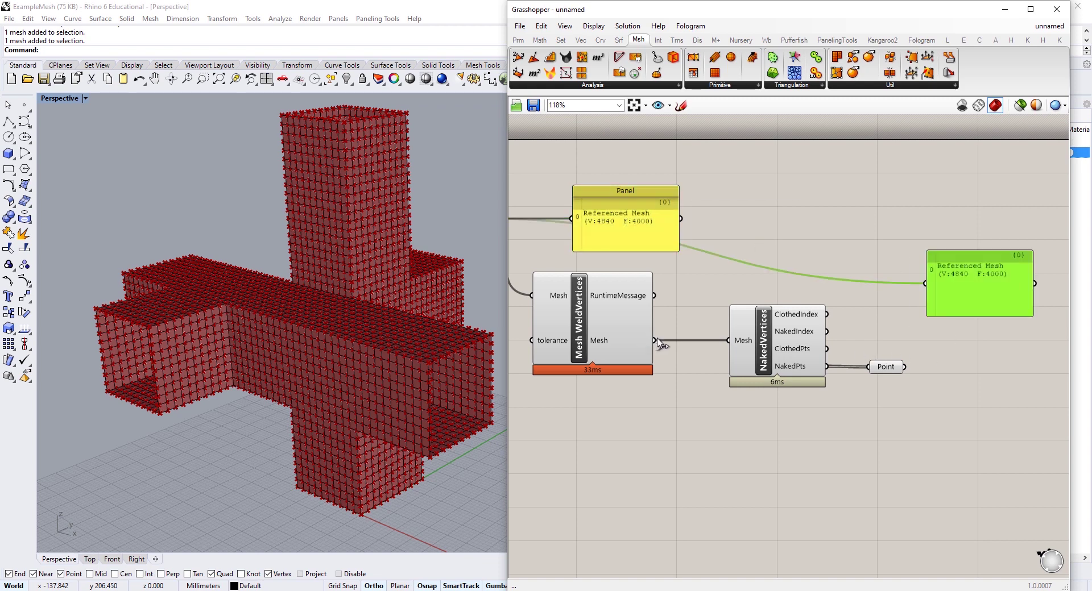
pyautogui.moveTo(654, 340)
pyautogui.mouseDown()
pyautogui.moveTo(926, 283)
pyautogui.moveTo(799, 269)
pyautogui.mouseUp()
pyautogui.moveTo(799, 266); pyautogui.dragTo(885, 306, button='right')
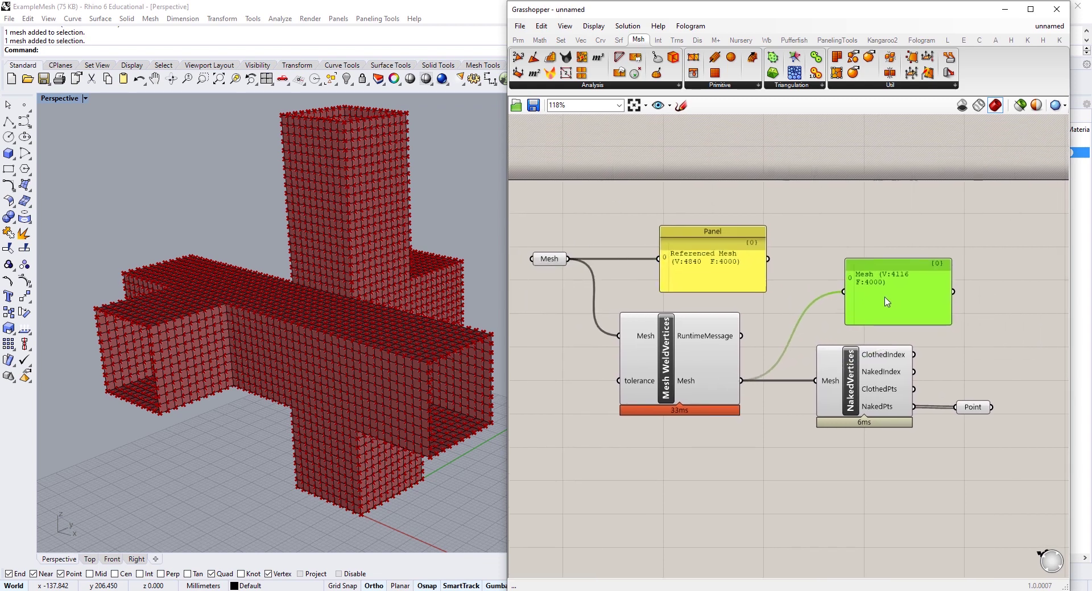
pyautogui.moveTo(886, 307); pyautogui.dragTo(856, 272)
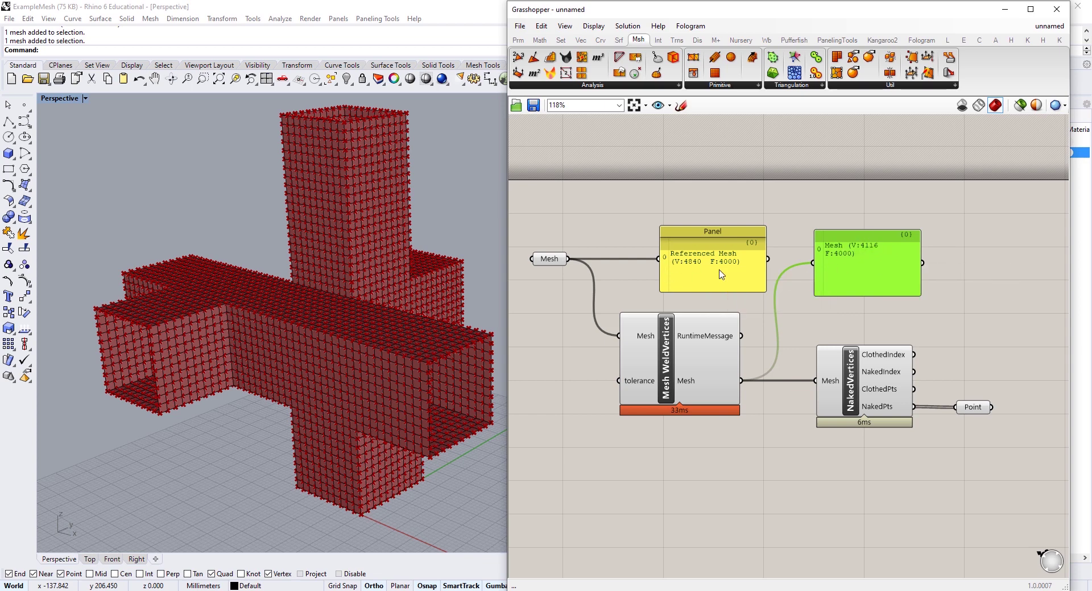
pyautogui.click(545, 261)
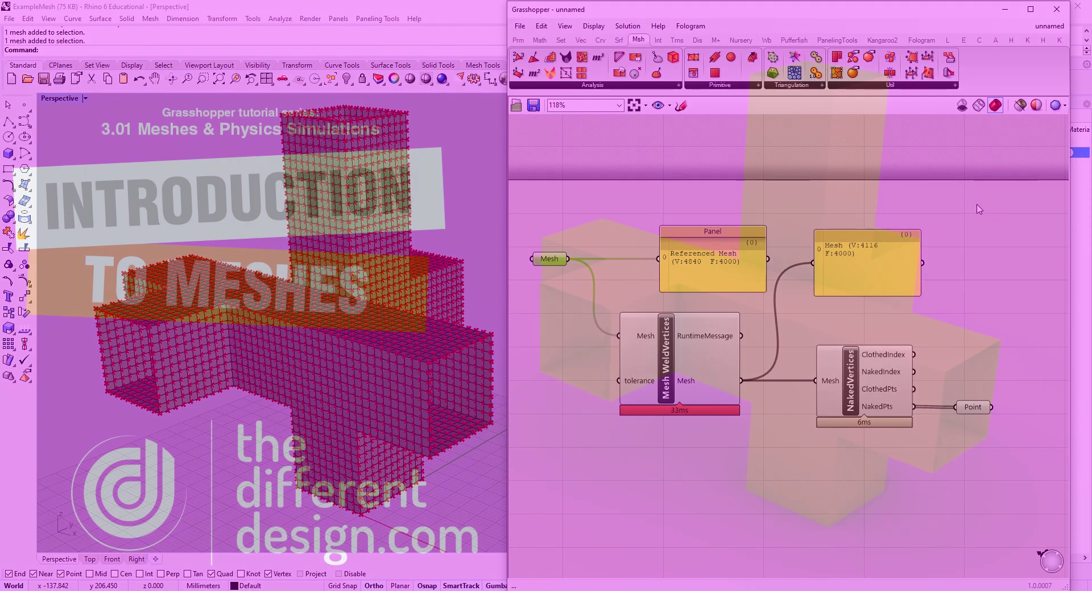